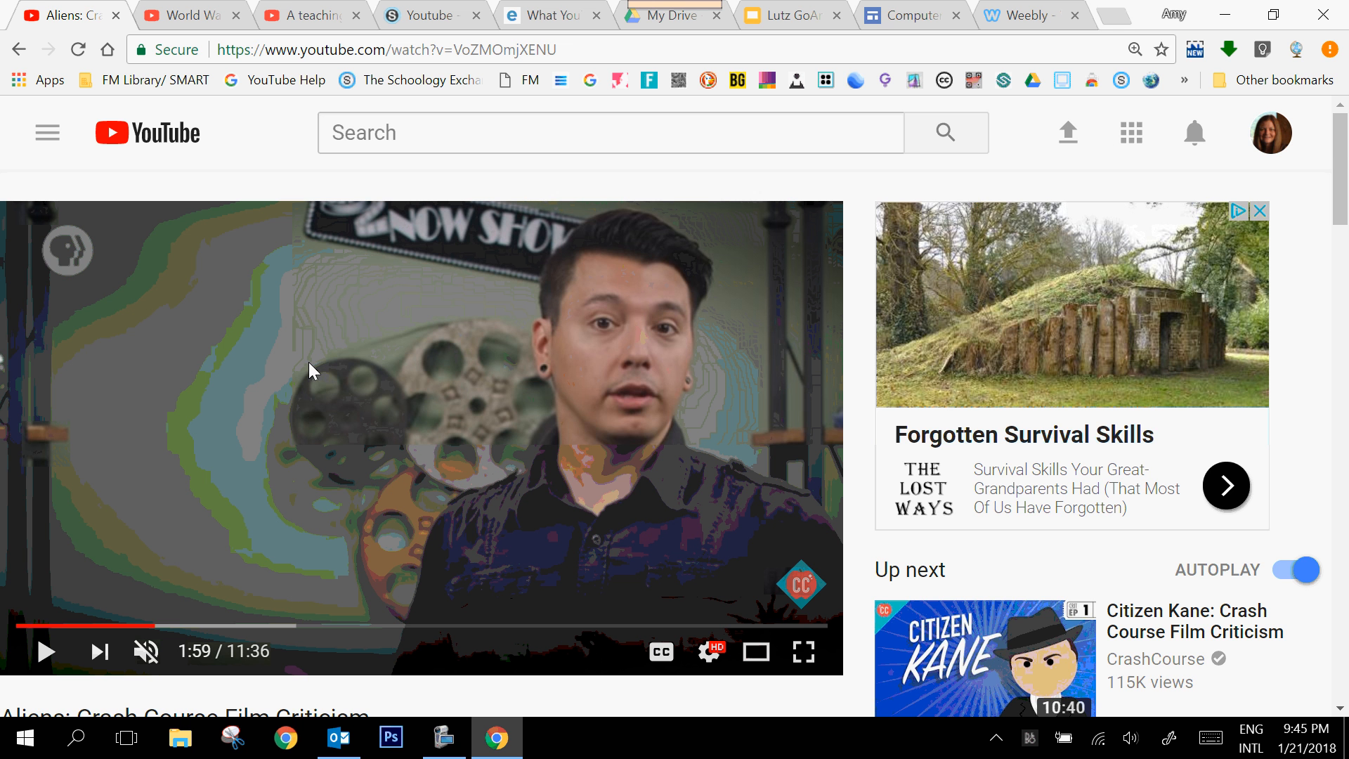
Step: View the sharing options and embed code of the Aliens: Crash Course Film Criticism video, and return to the video page
scroll(309, 361, down, 4)
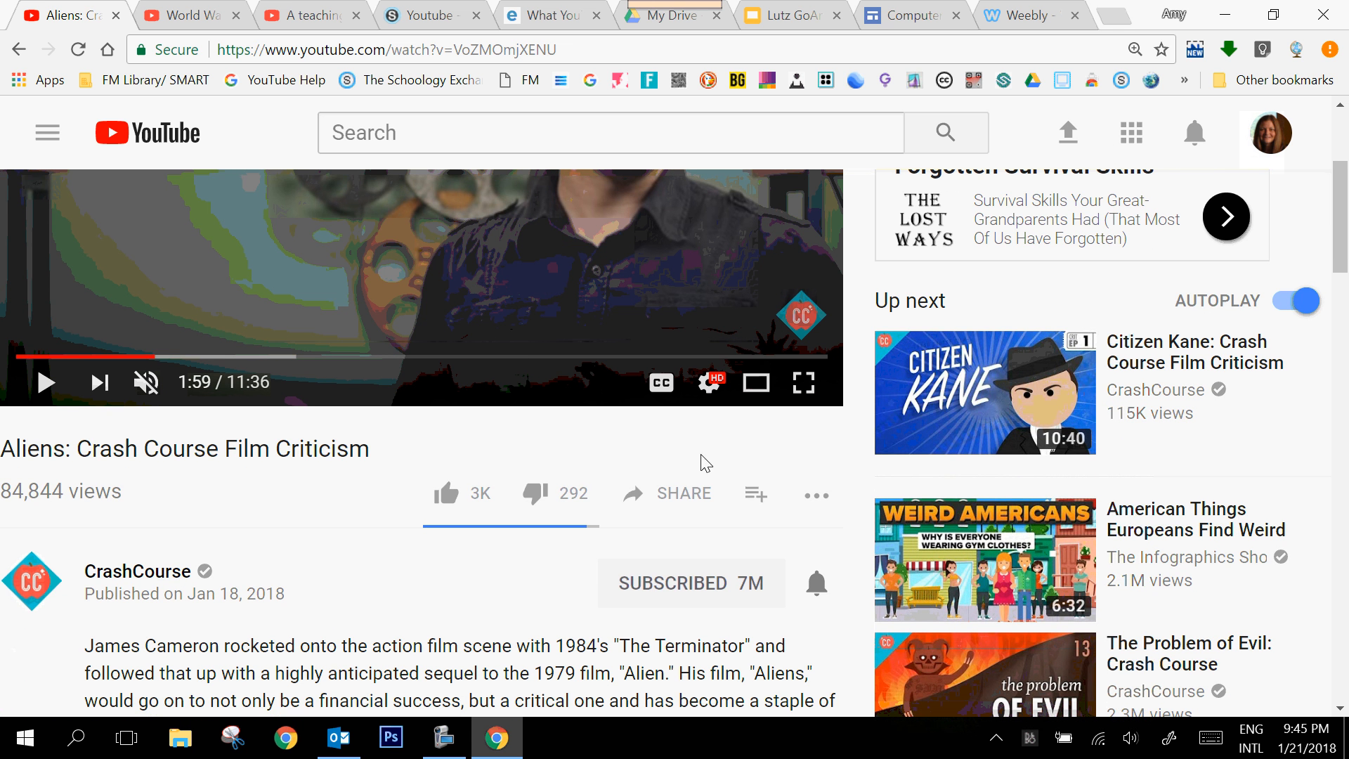
click(682, 500)
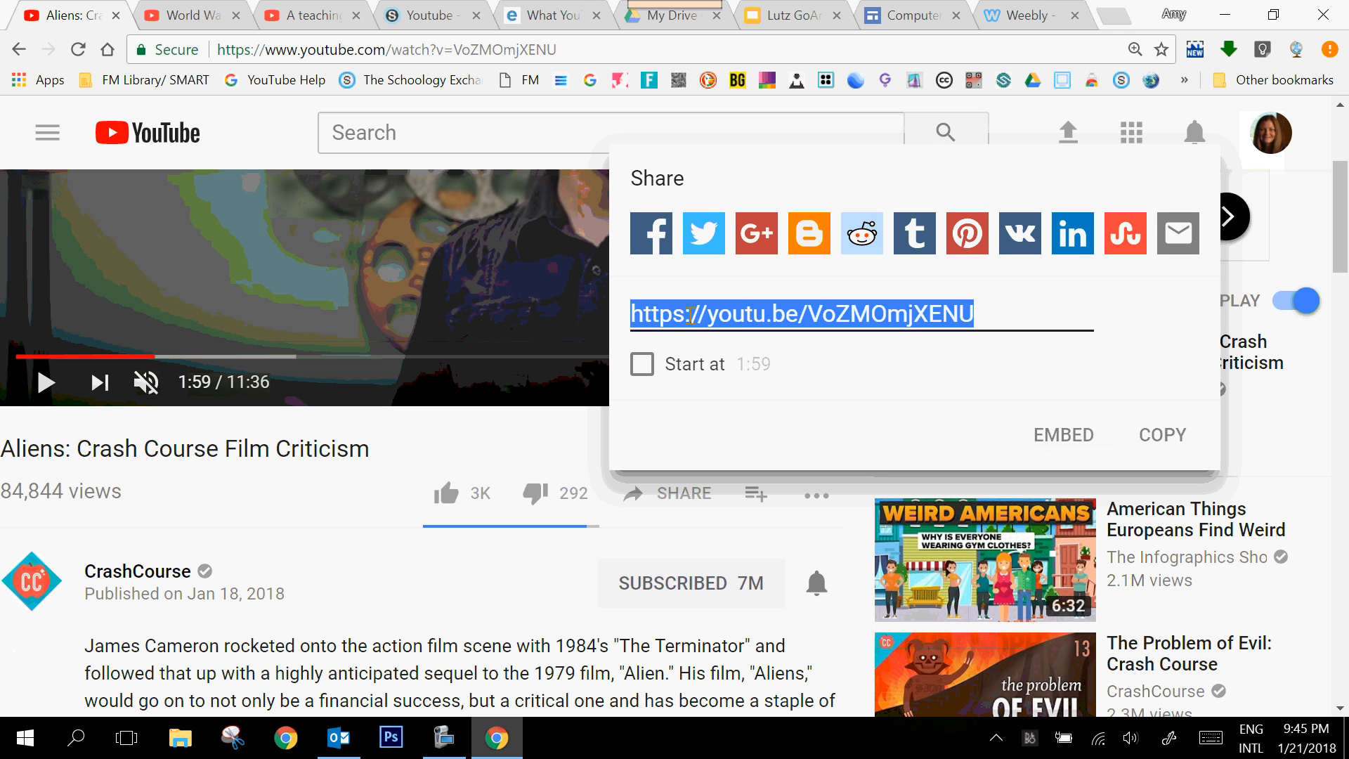
click(1060, 439)
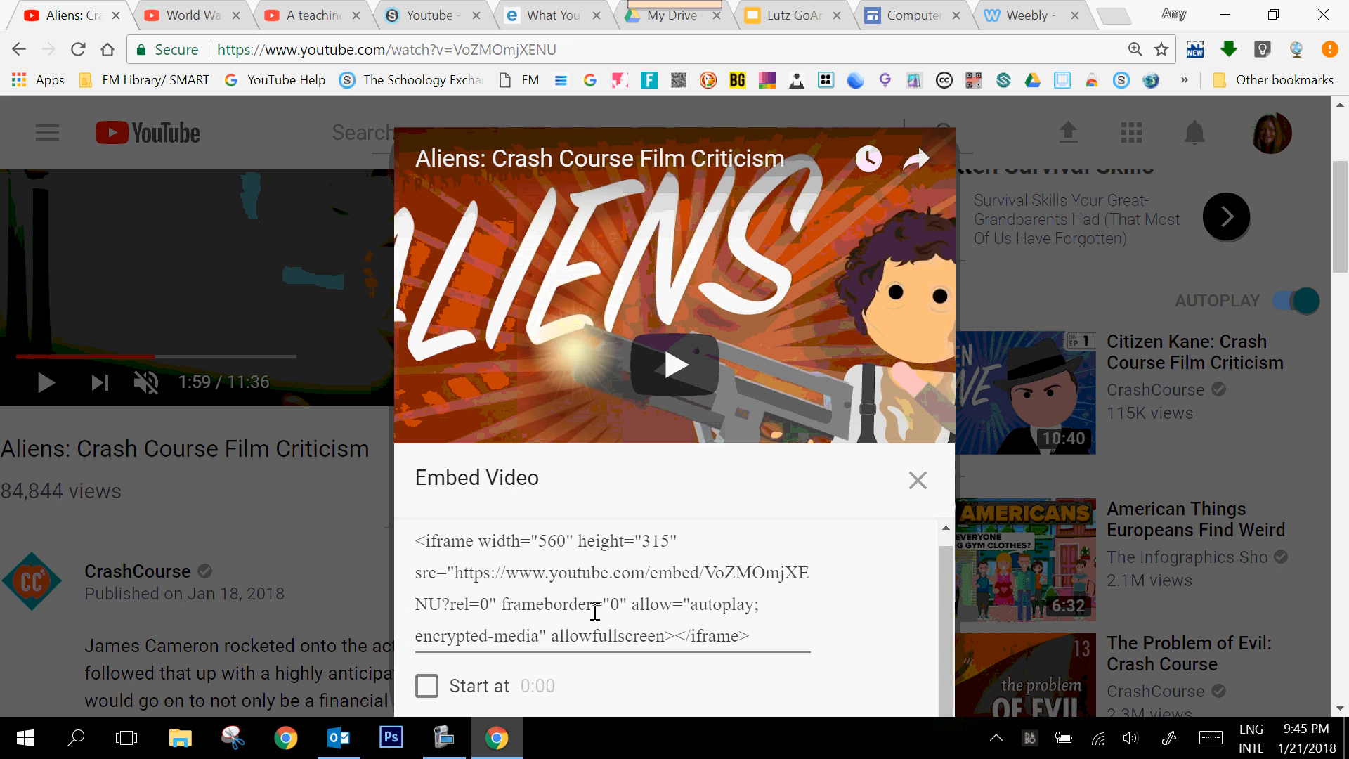
click(931, 501)
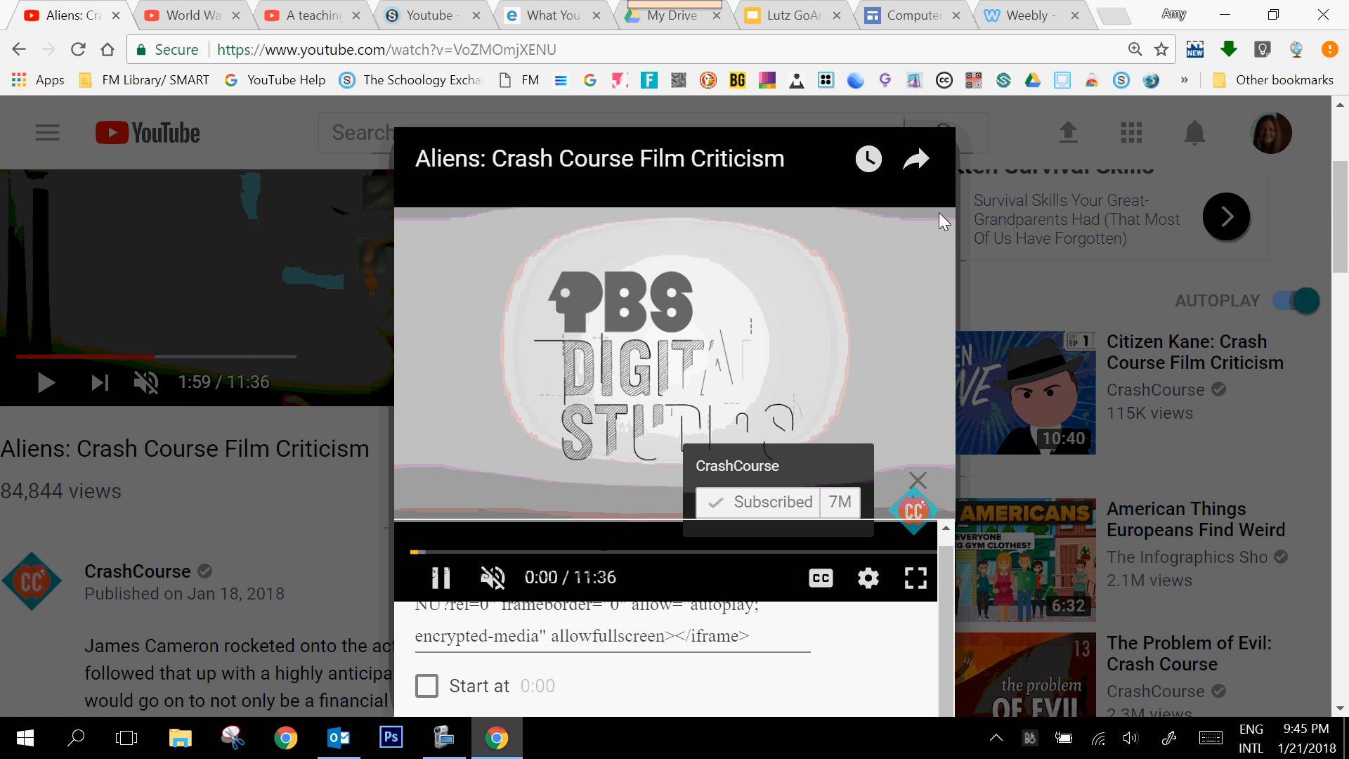
click(246, 320)
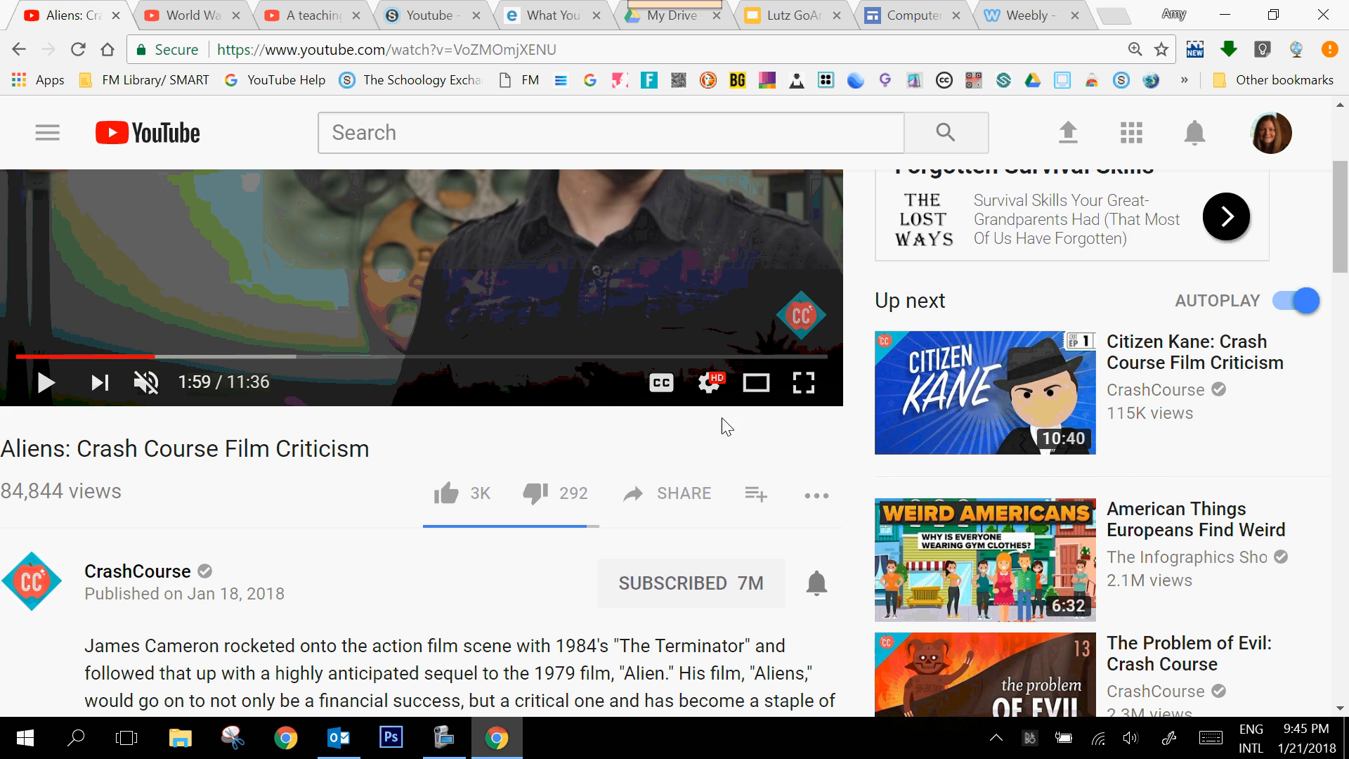
Step: Set the video's share link to start at 1:59 and copy the link
click(680, 493)
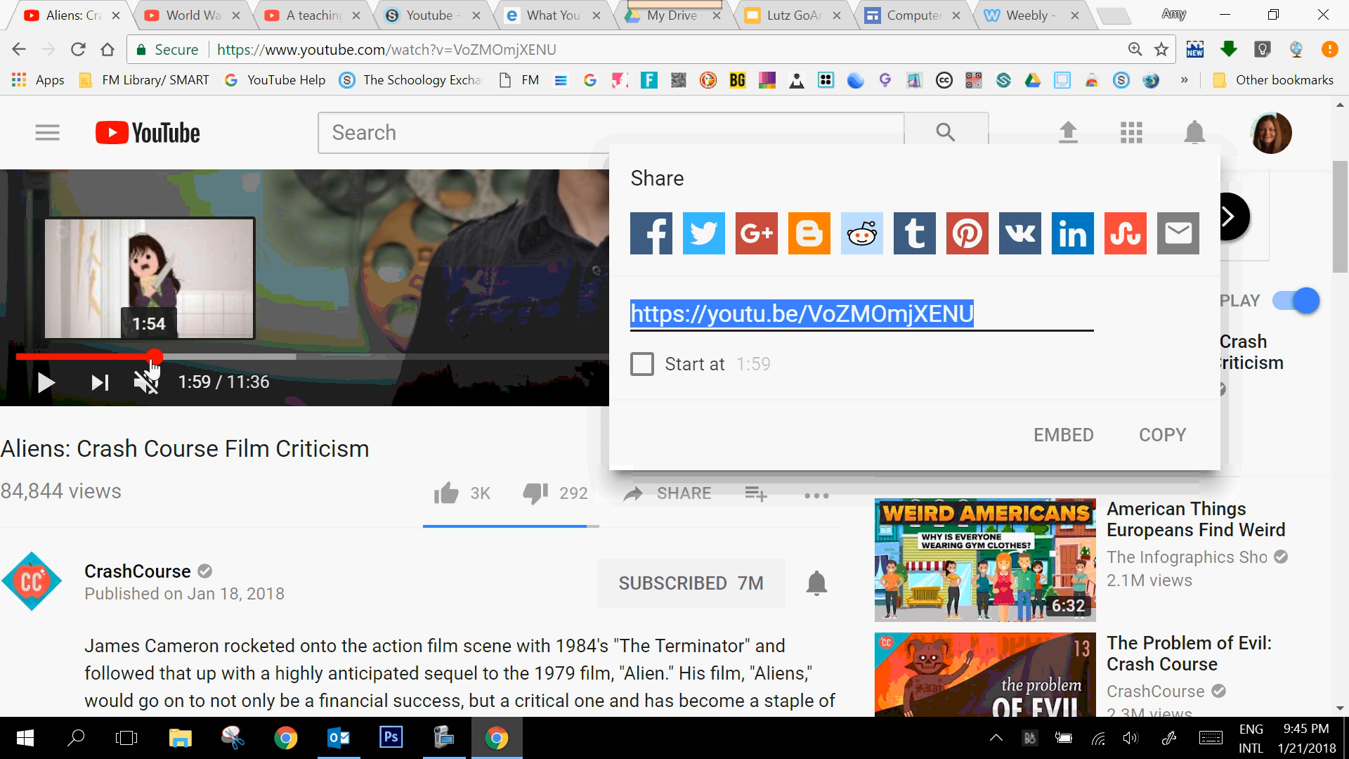
click(645, 371)
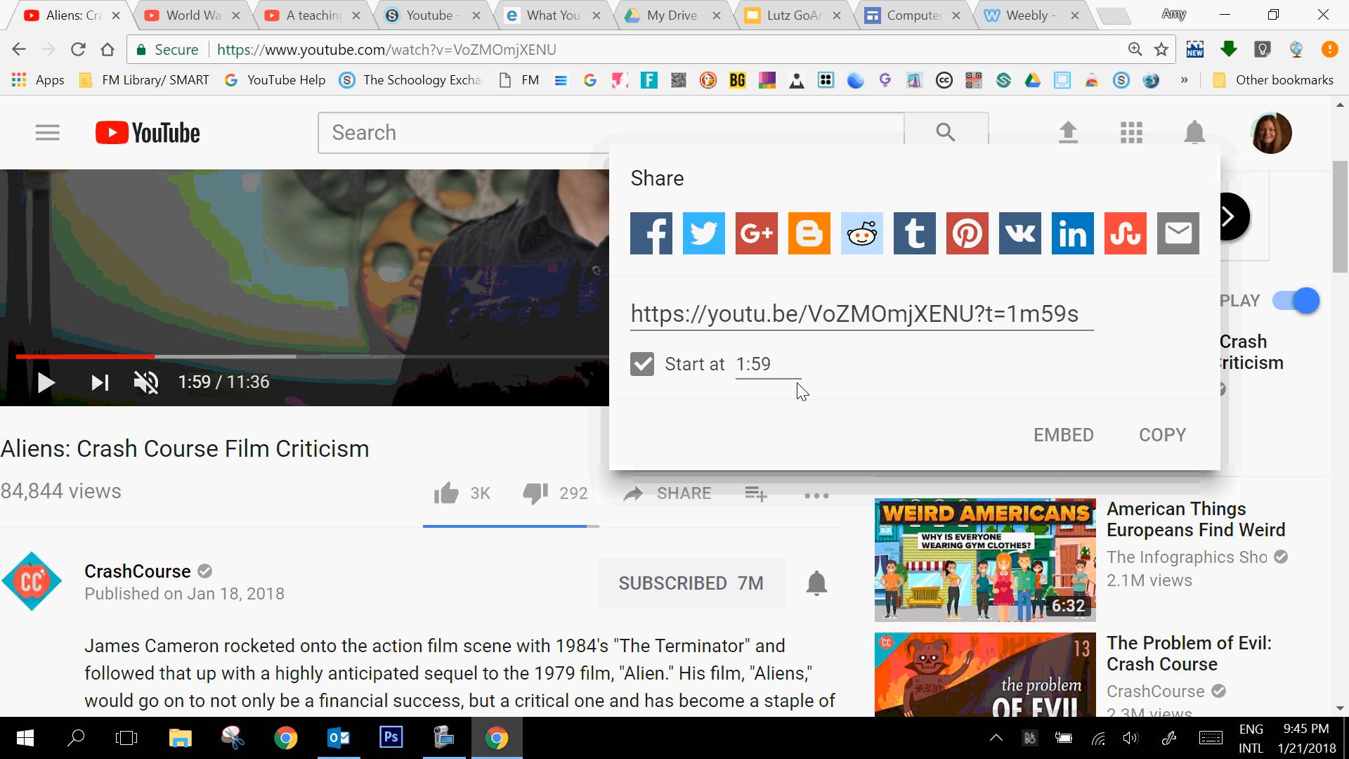
right_click(799, 311)
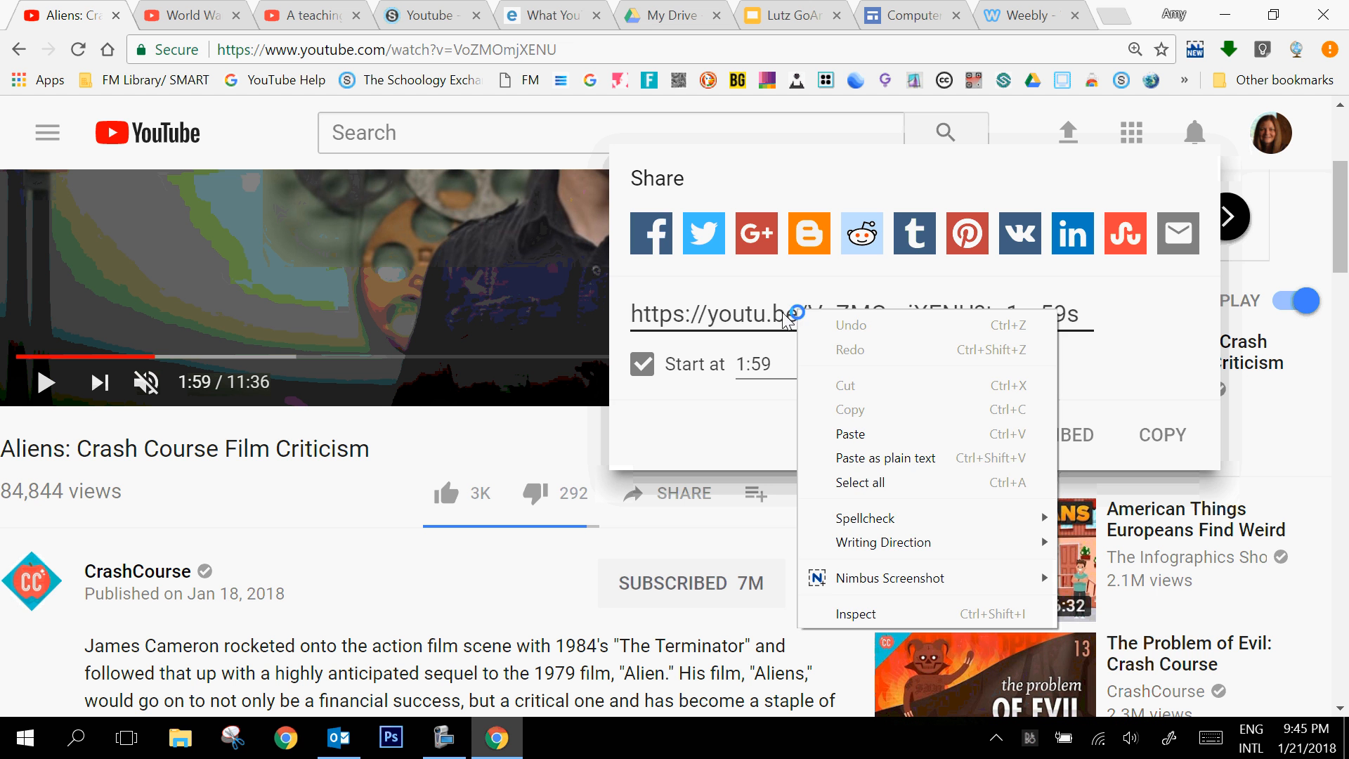
right_click(783, 312)
click(781, 312)
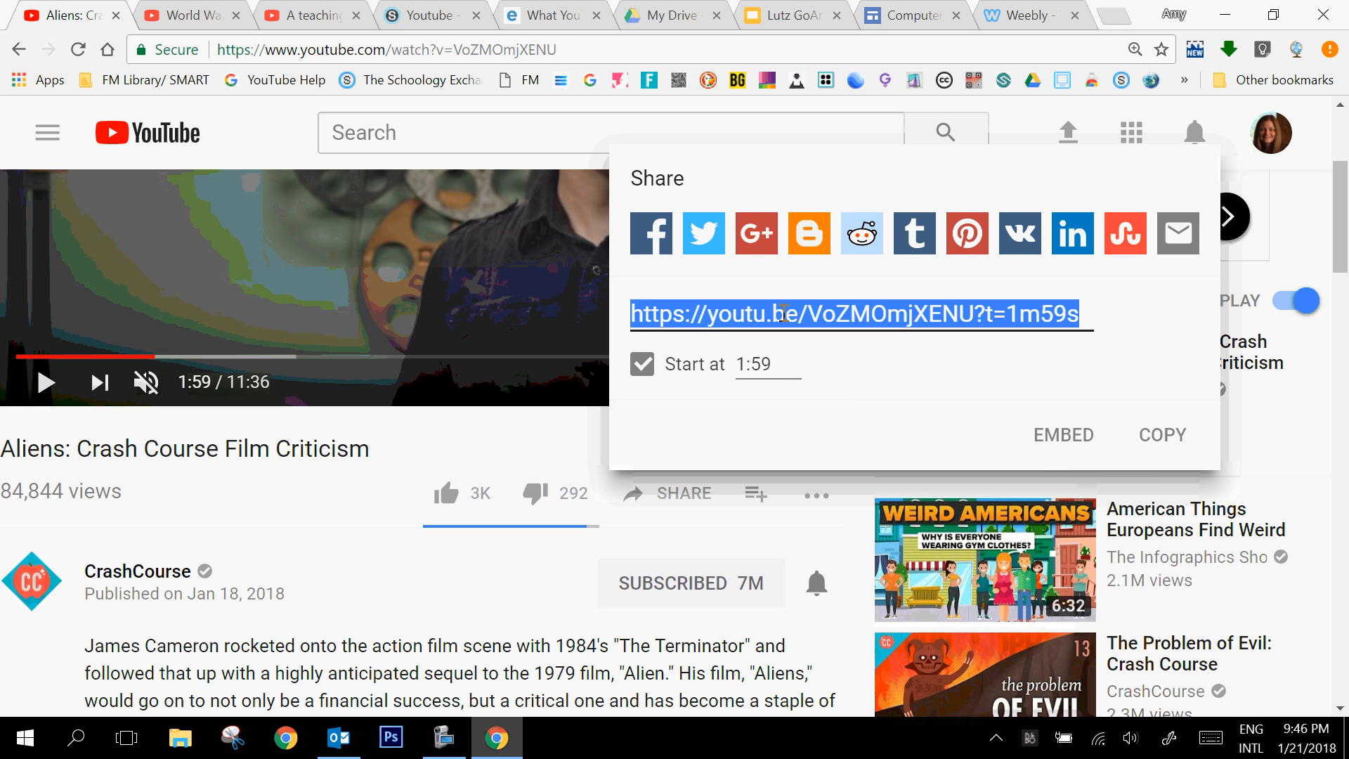
right_click(782, 312)
click(826, 354)
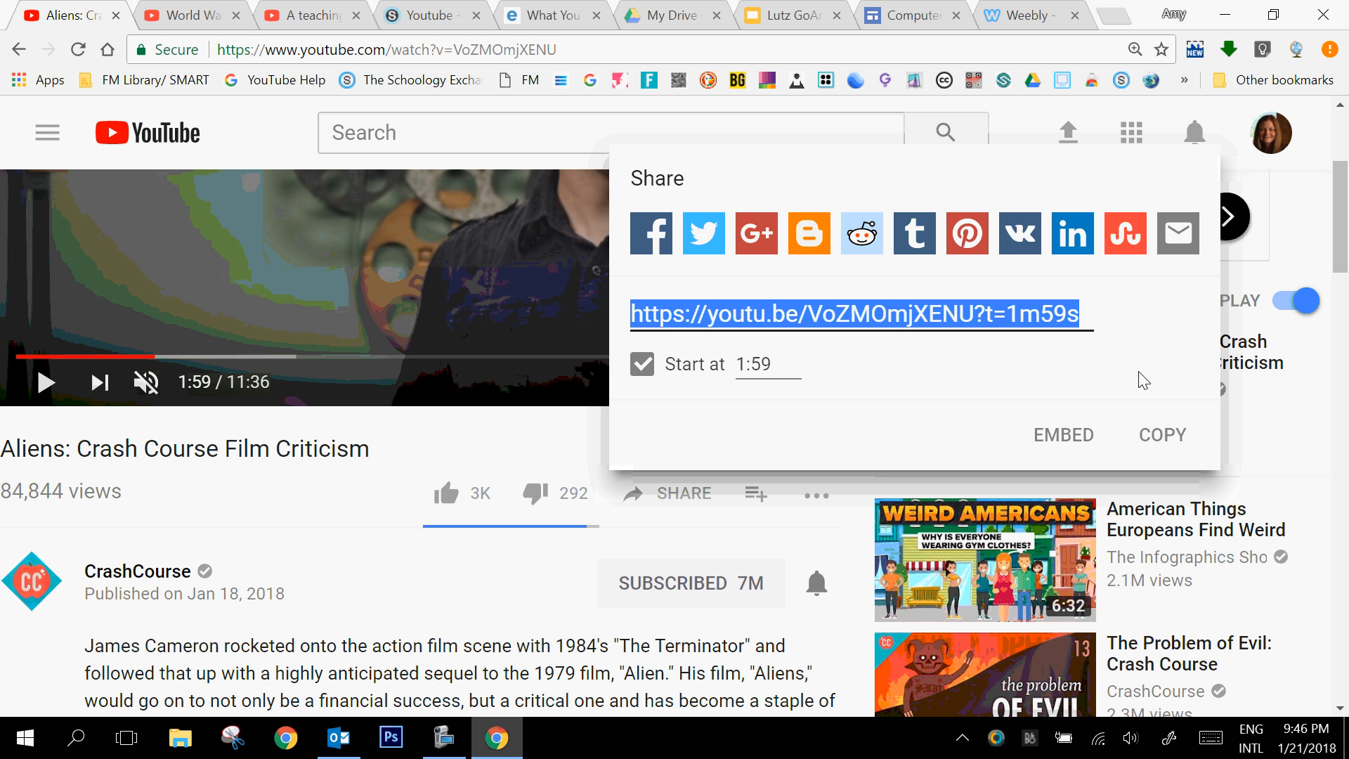
click(1169, 442)
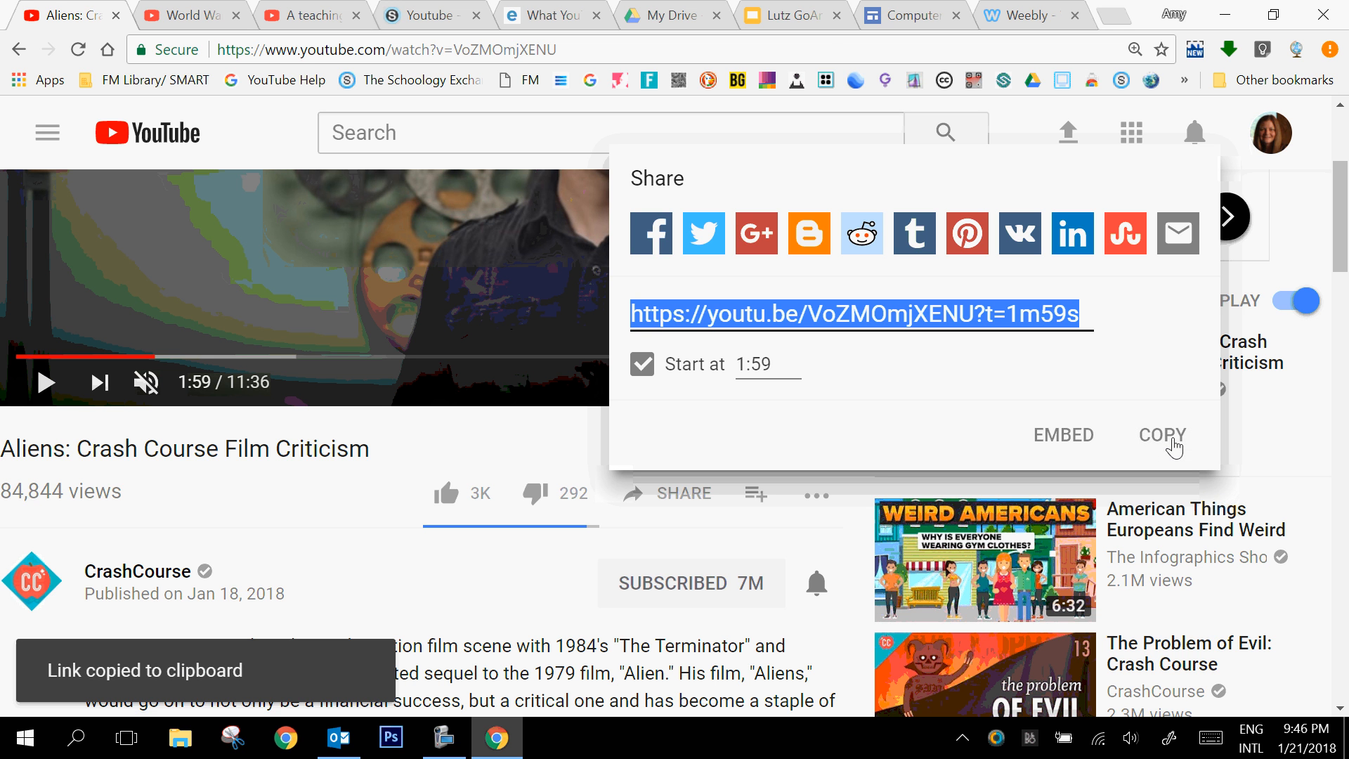
Step: In the Lutz GoAnimate presentation in Google Slides, add a new slide and insert the video by URL from the copied link
click(780, 16)
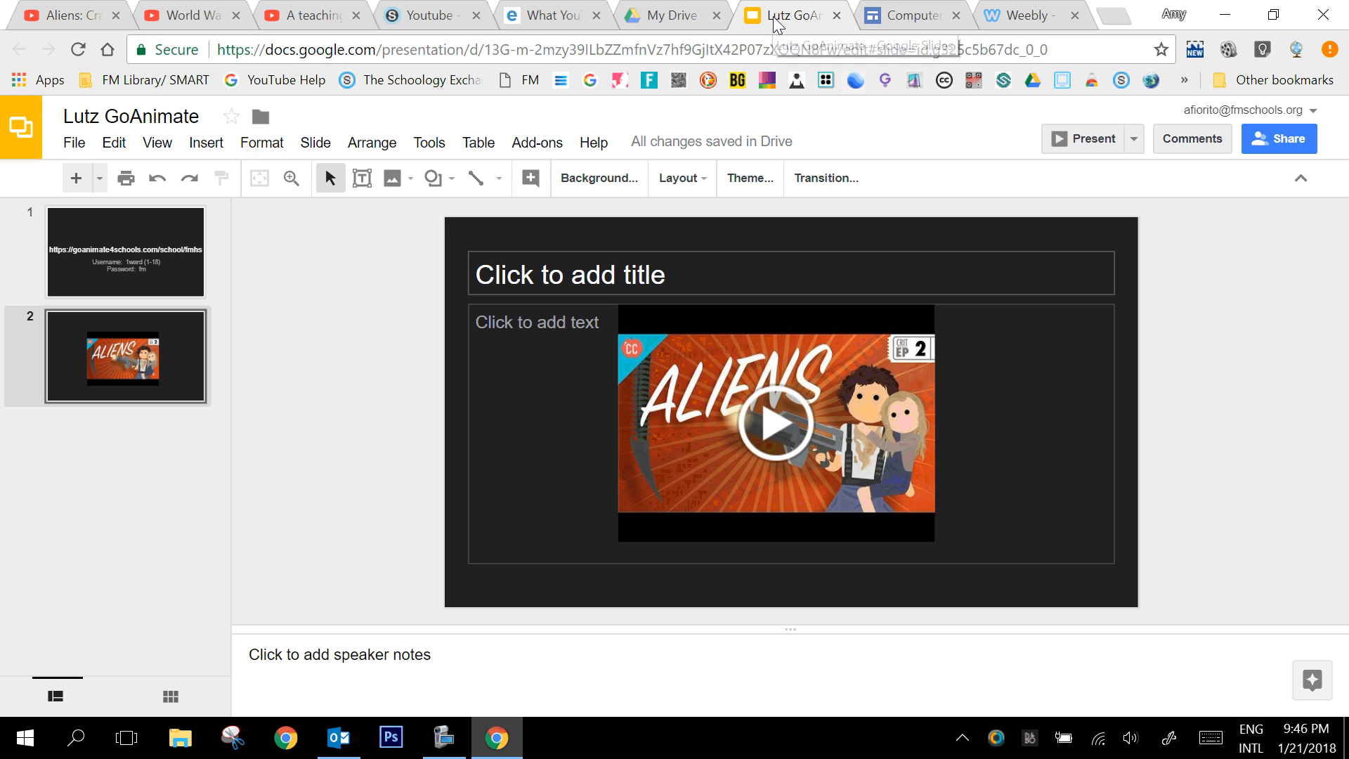
click(75, 179)
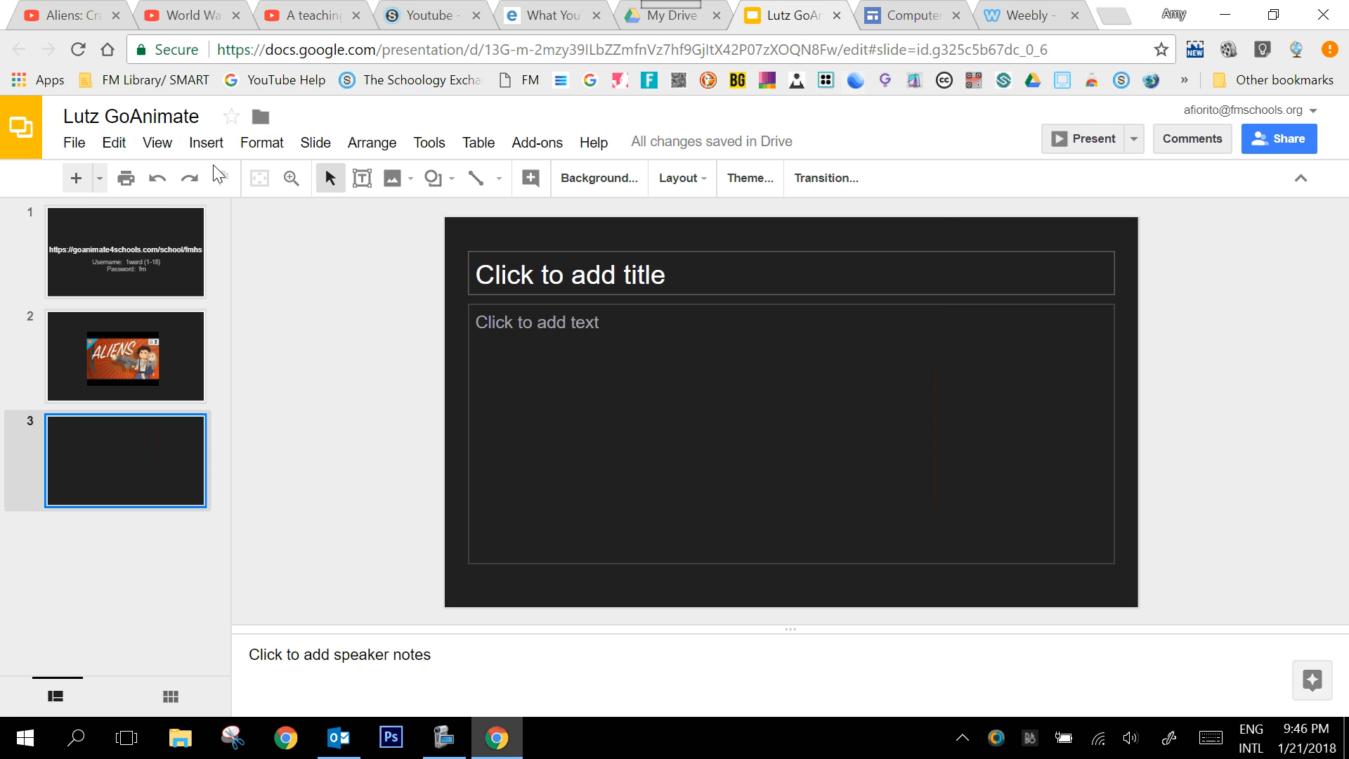
click(206, 142)
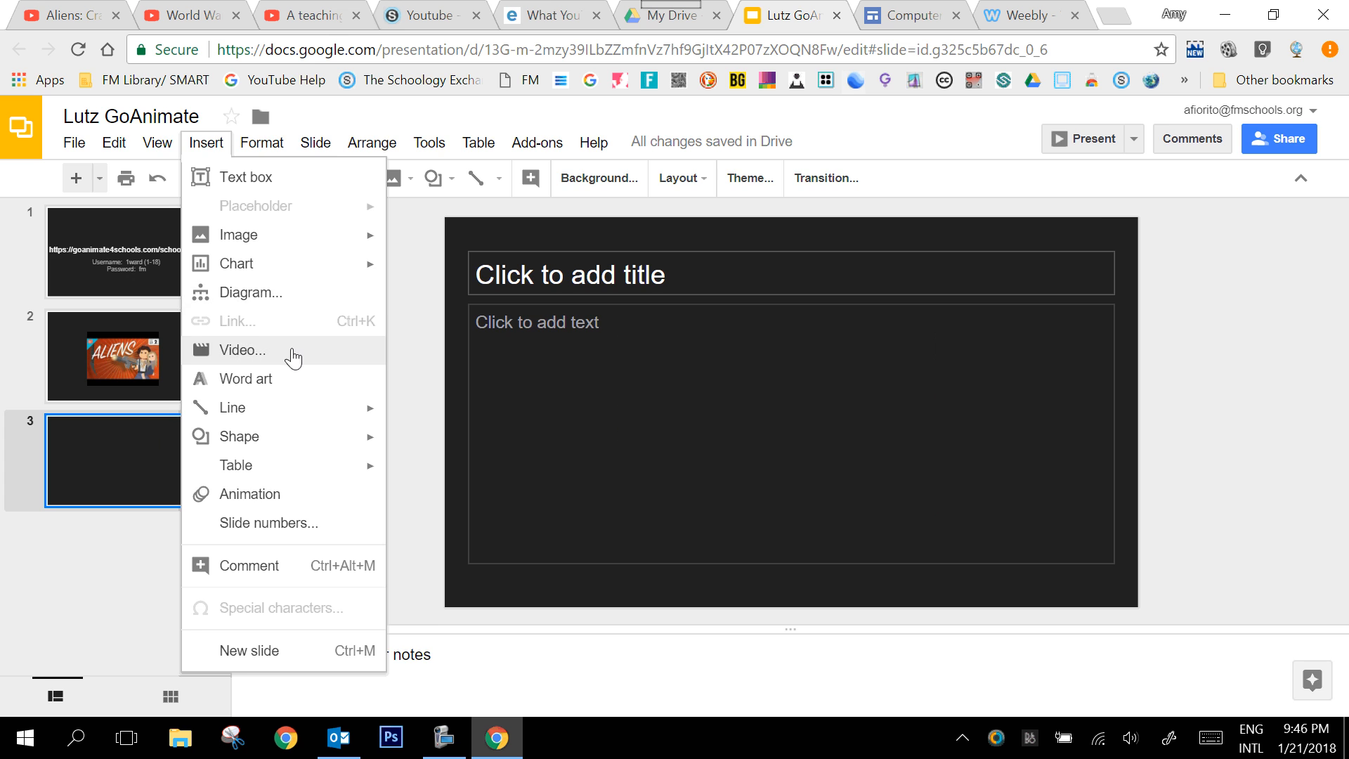
click(293, 352)
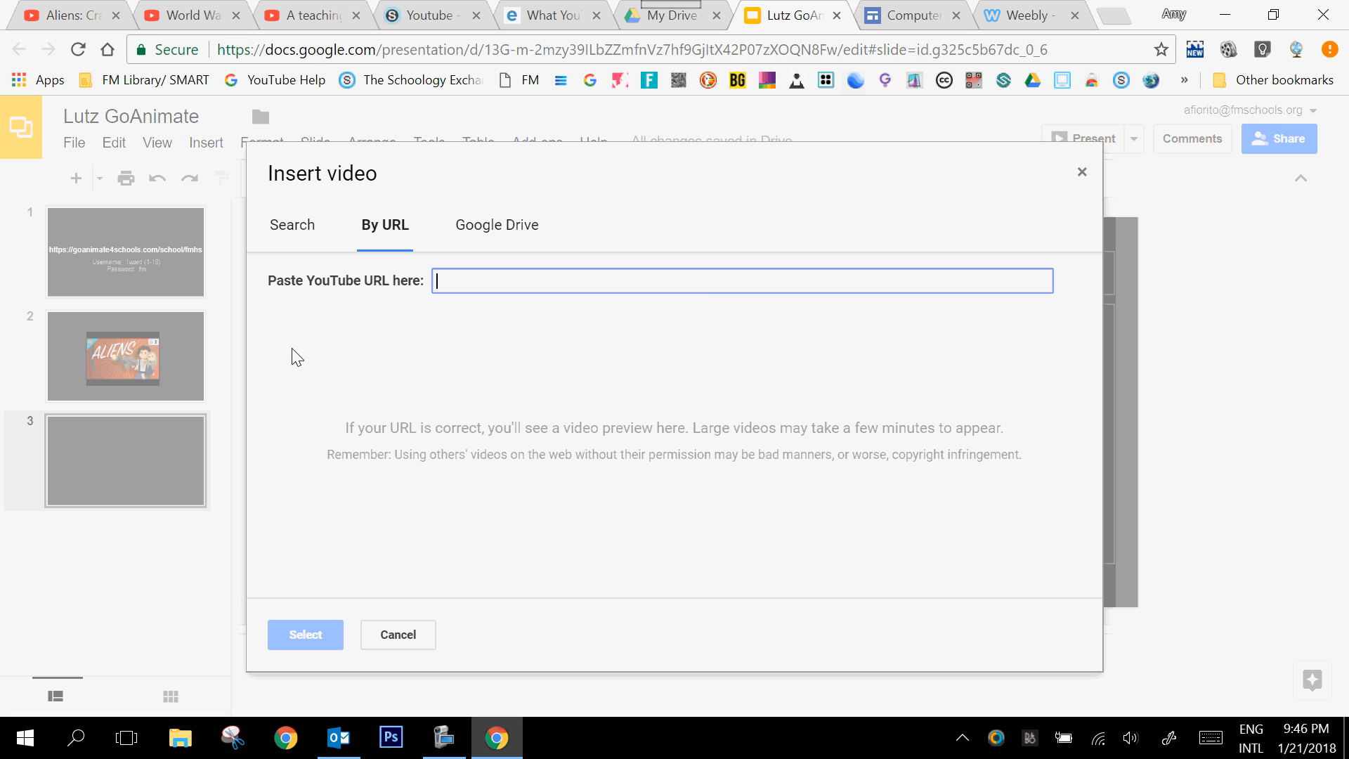
click(302, 226)
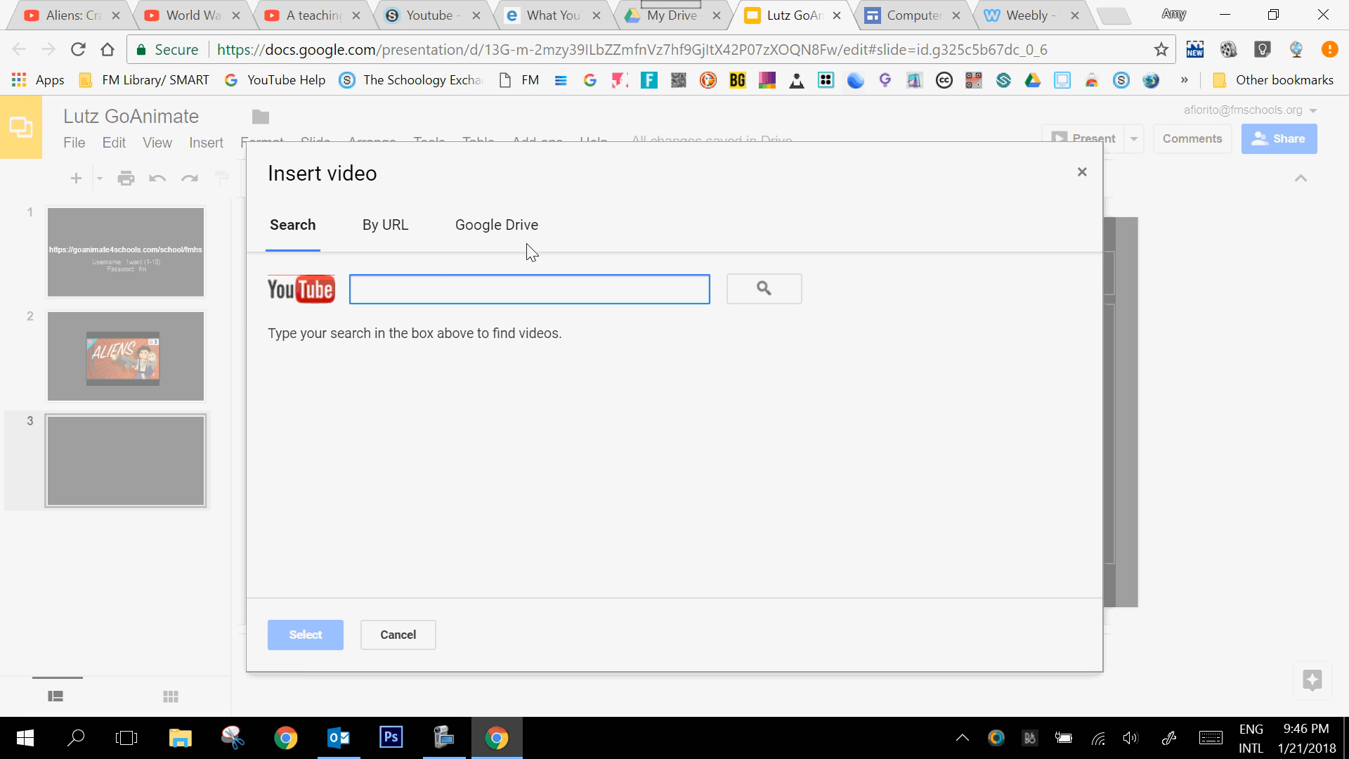
click(388, 226)
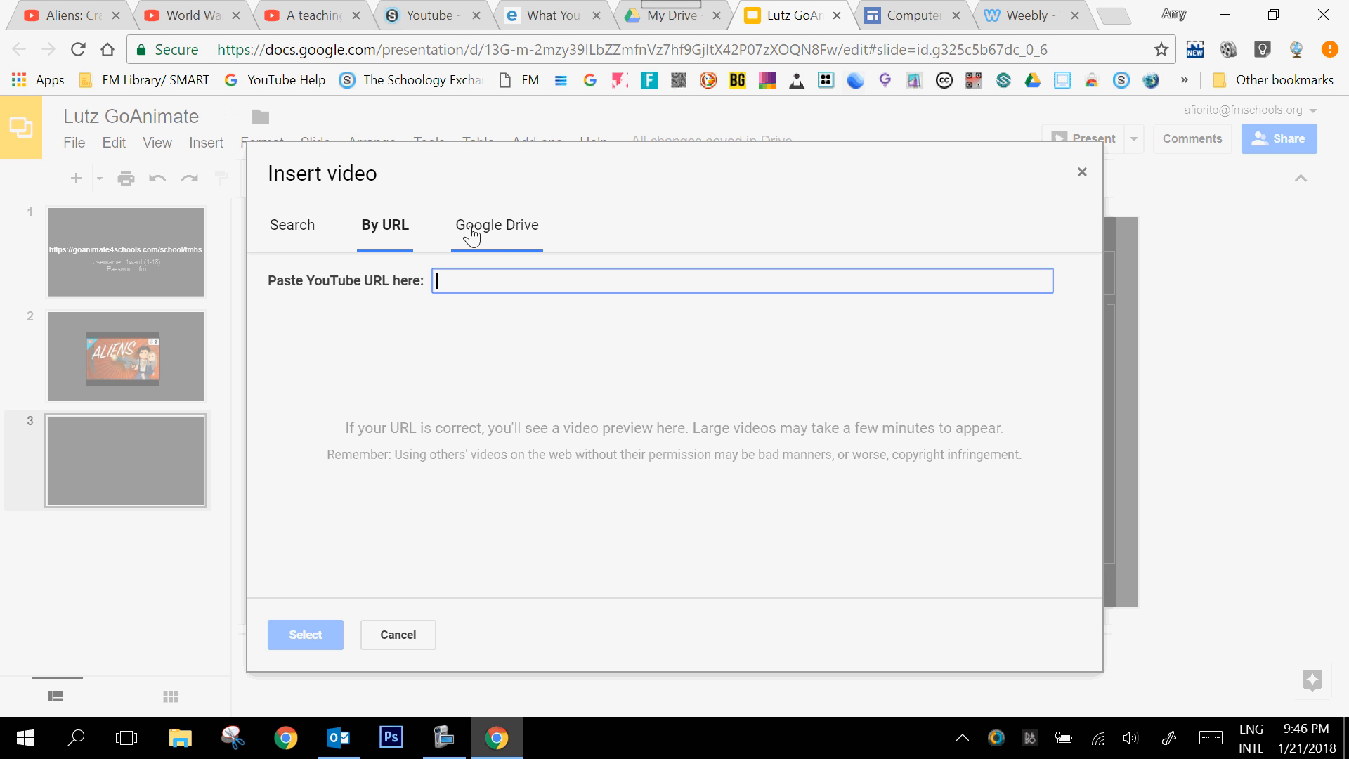
right_click(489, 281)
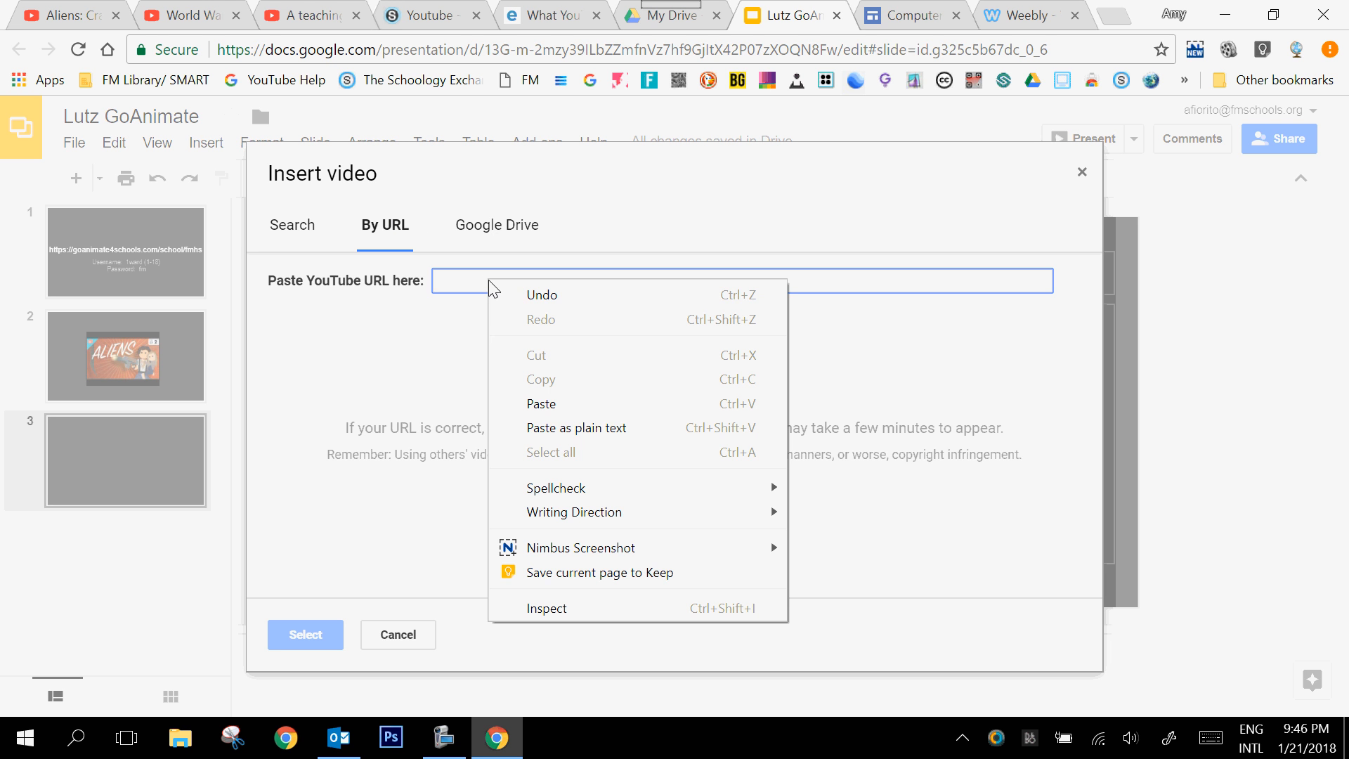
click(517, 404)
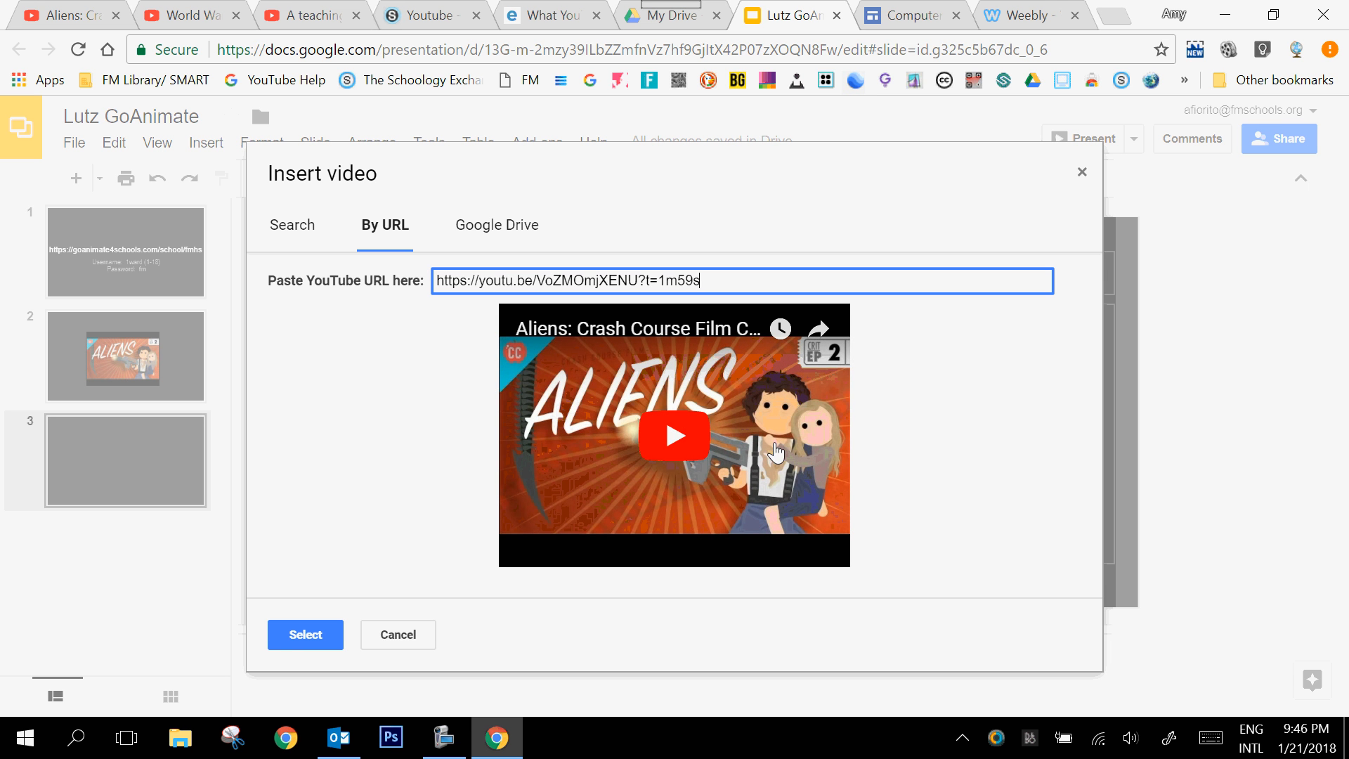
click(292, 639)
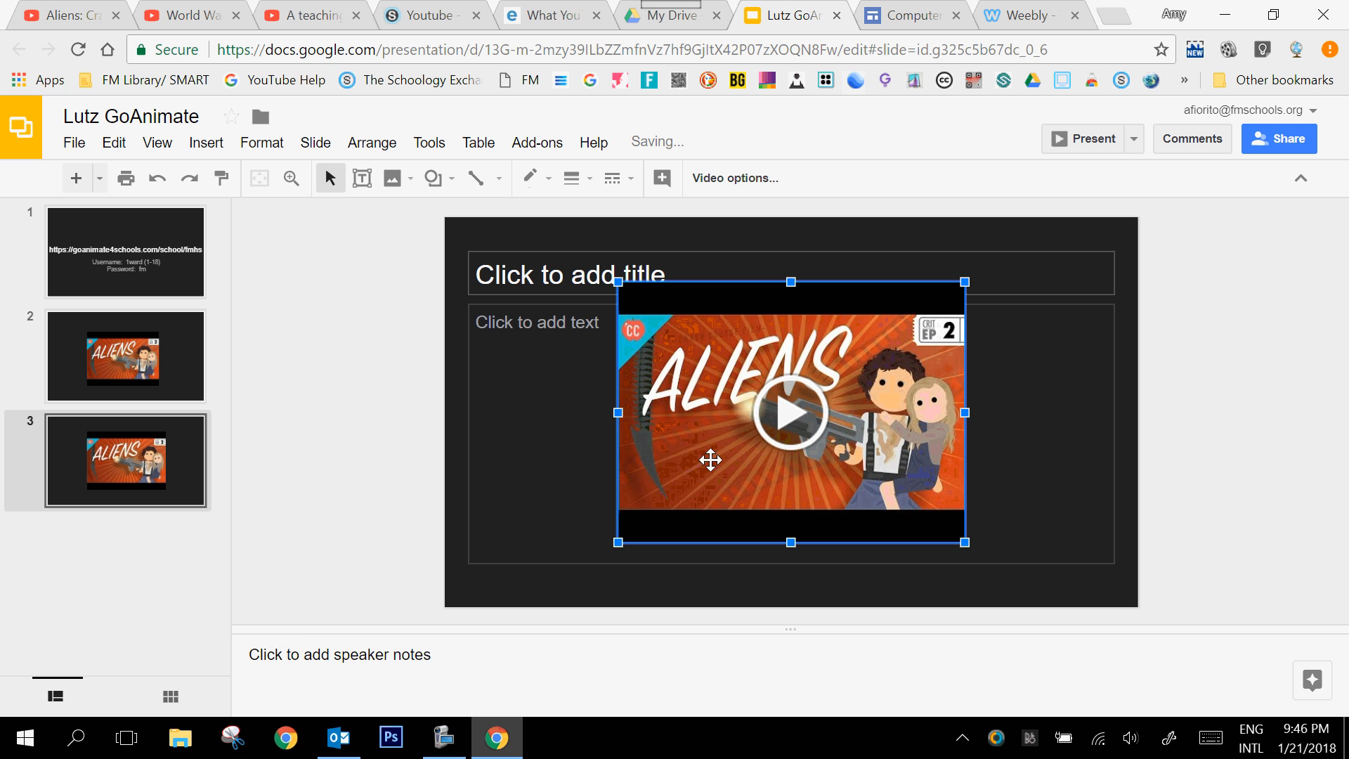
Step: Play the embedded Aliens video on the new slide to check its starting point, and pause it
click(809, 430)
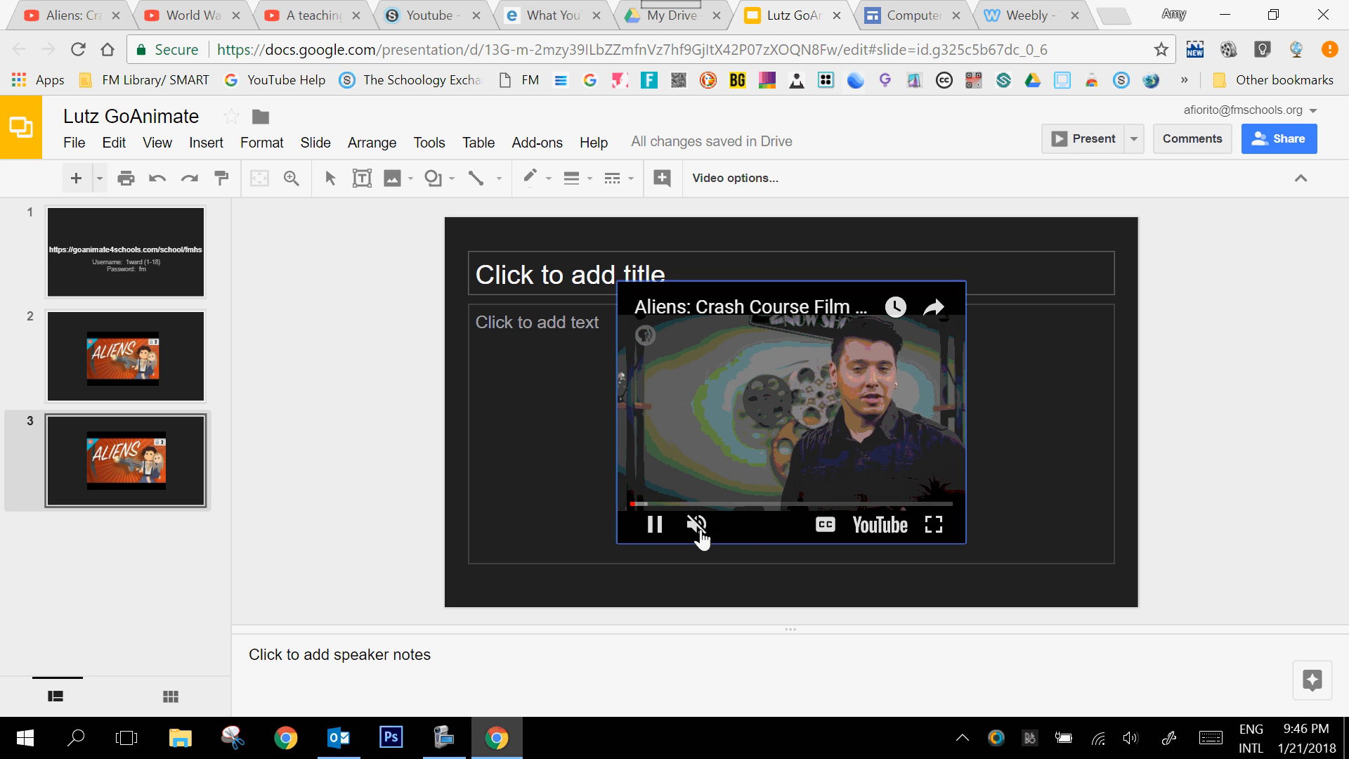
click(655, 527)
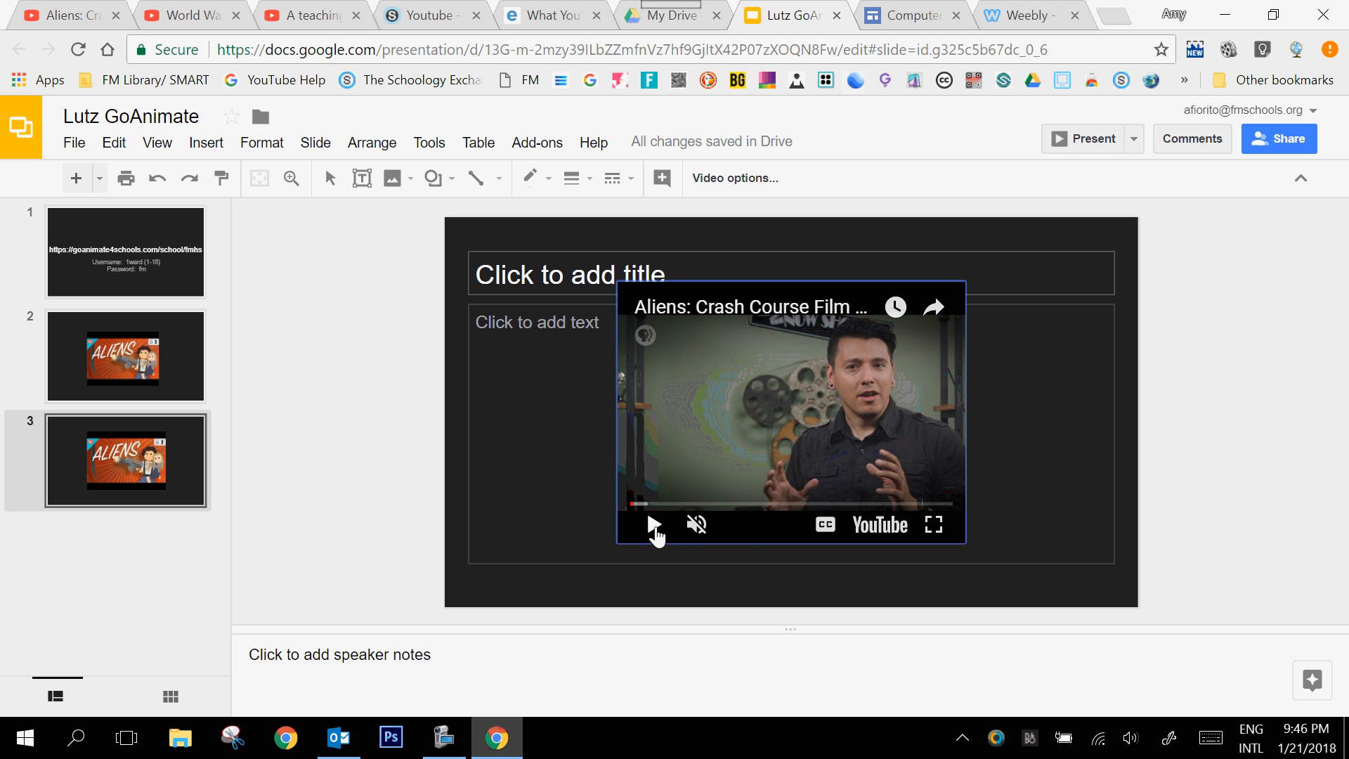
click(909, 16)
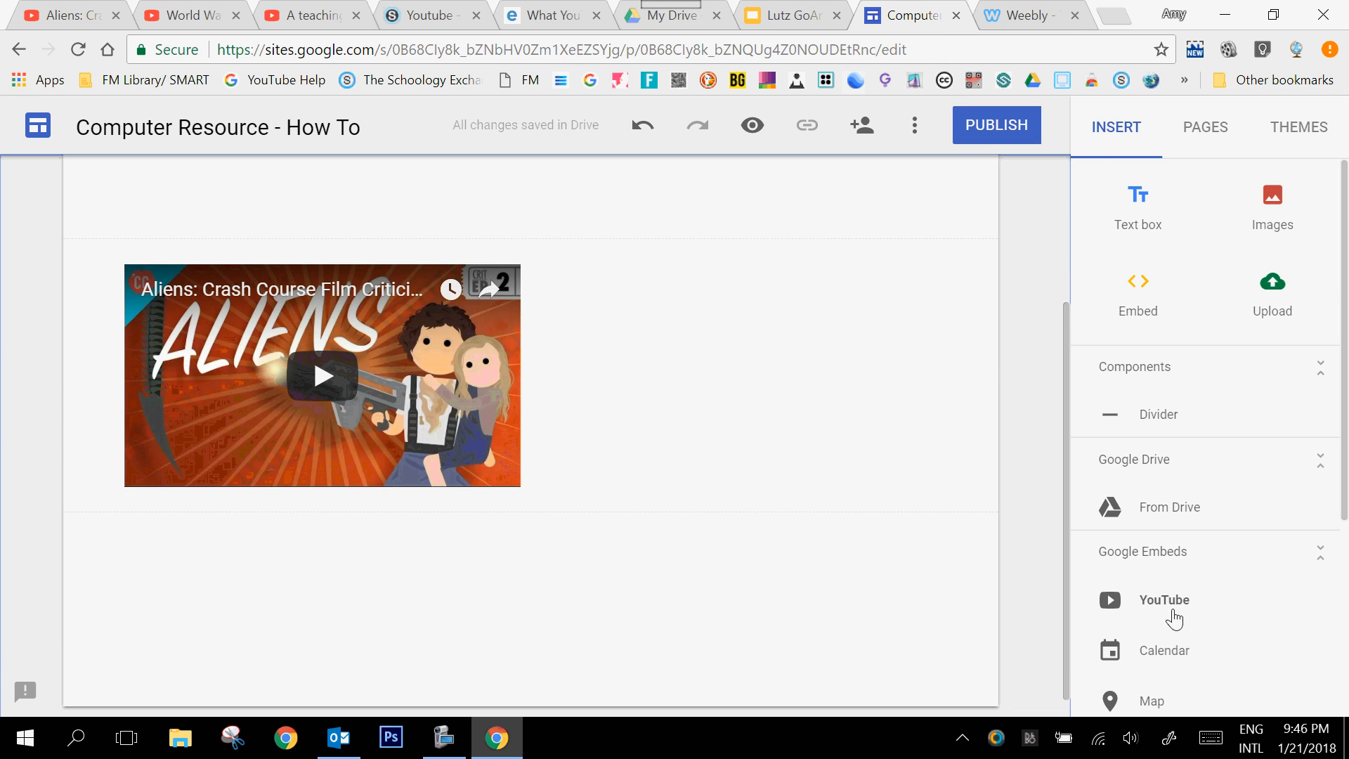
click(1113, 602)
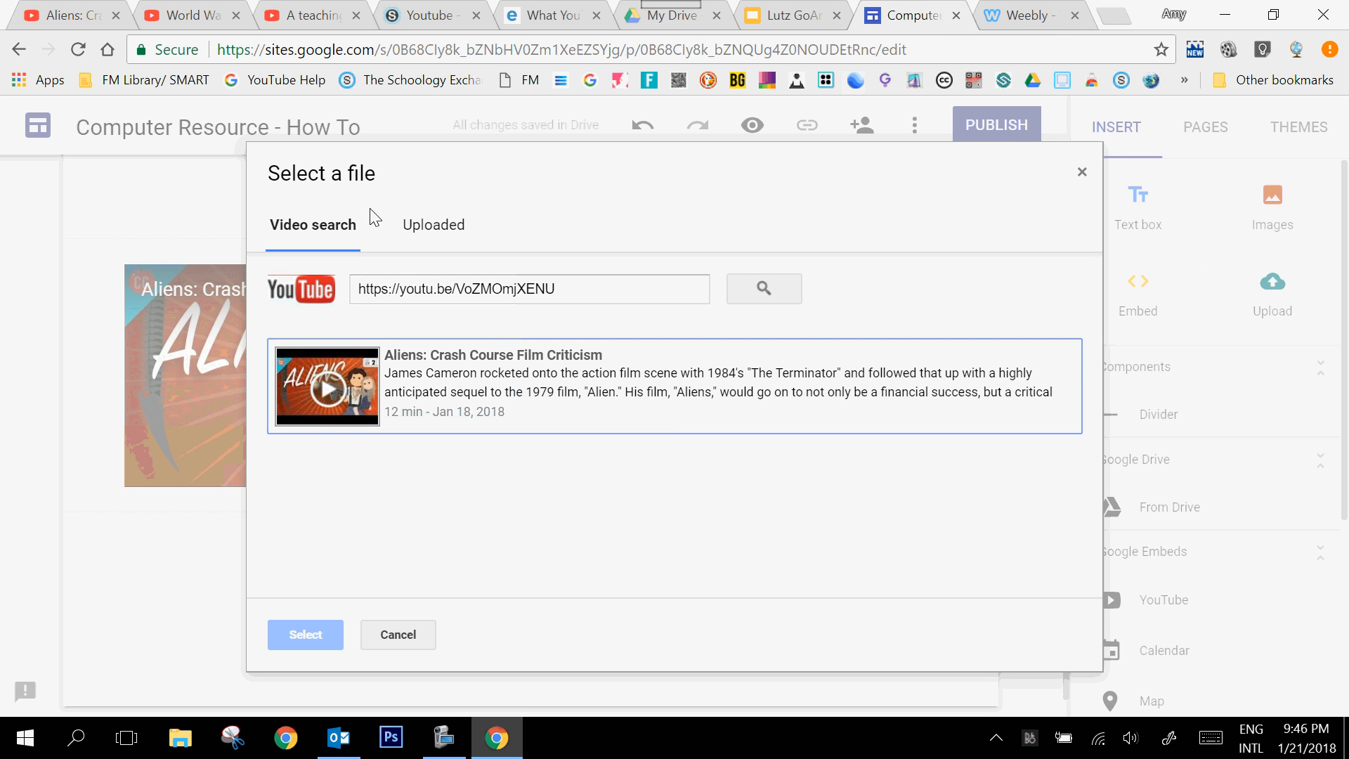
triple_click(542, 286)
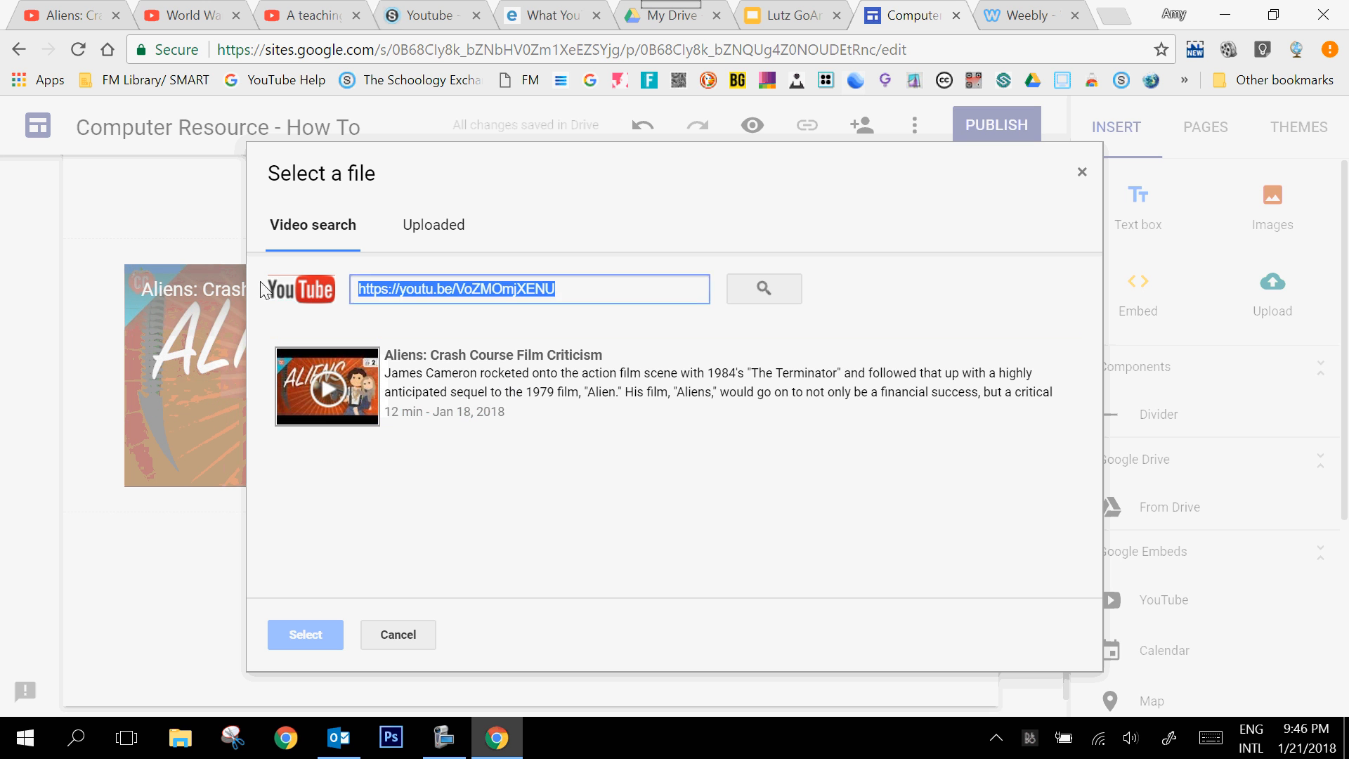
key(BackSpace)
key(ctrl+v)
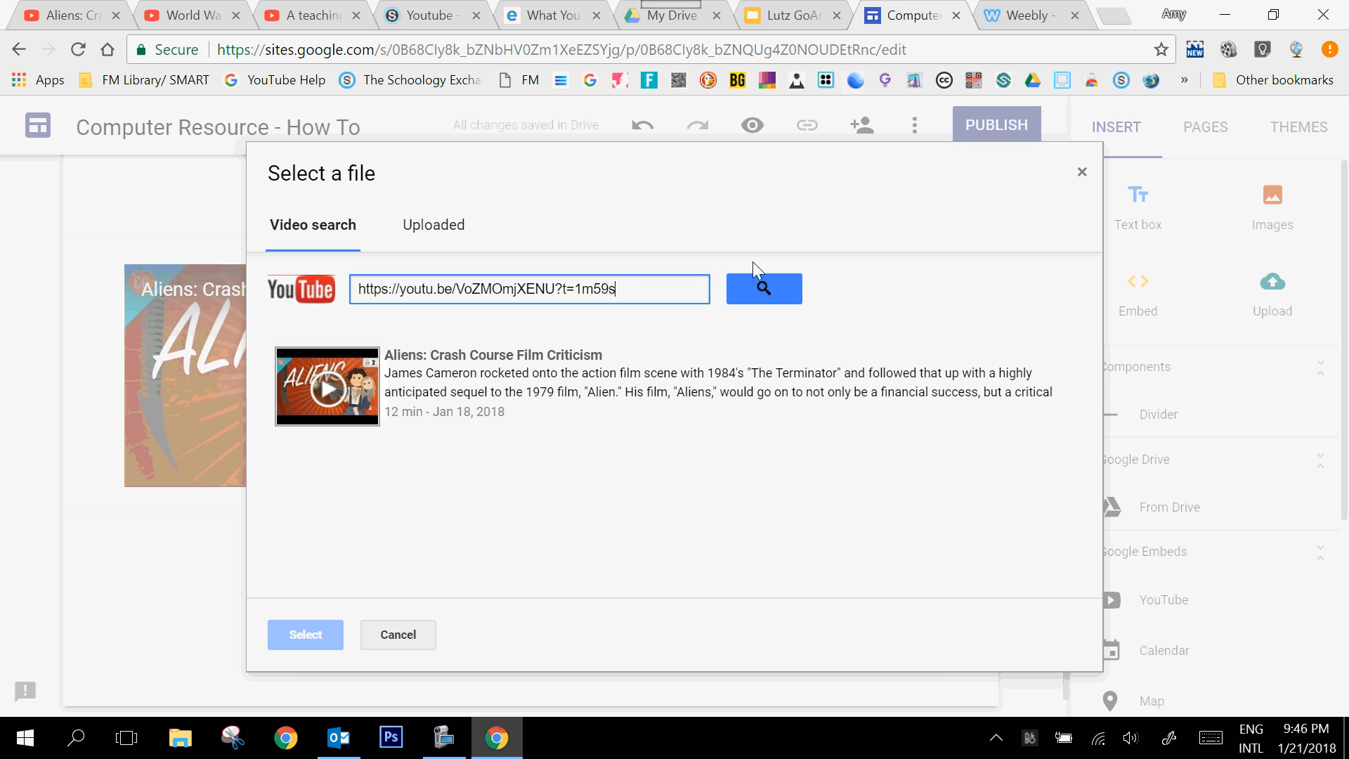
click(770, 287)
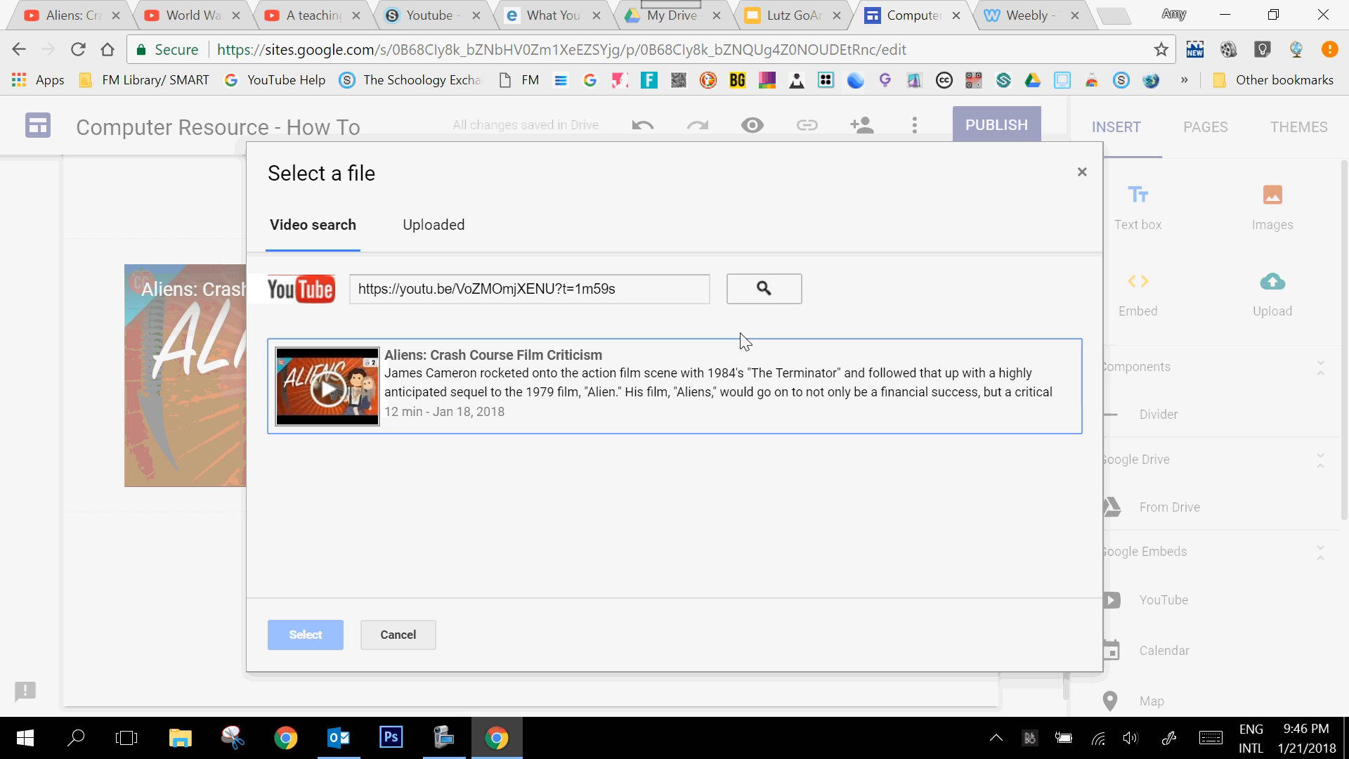
click(629, 389)
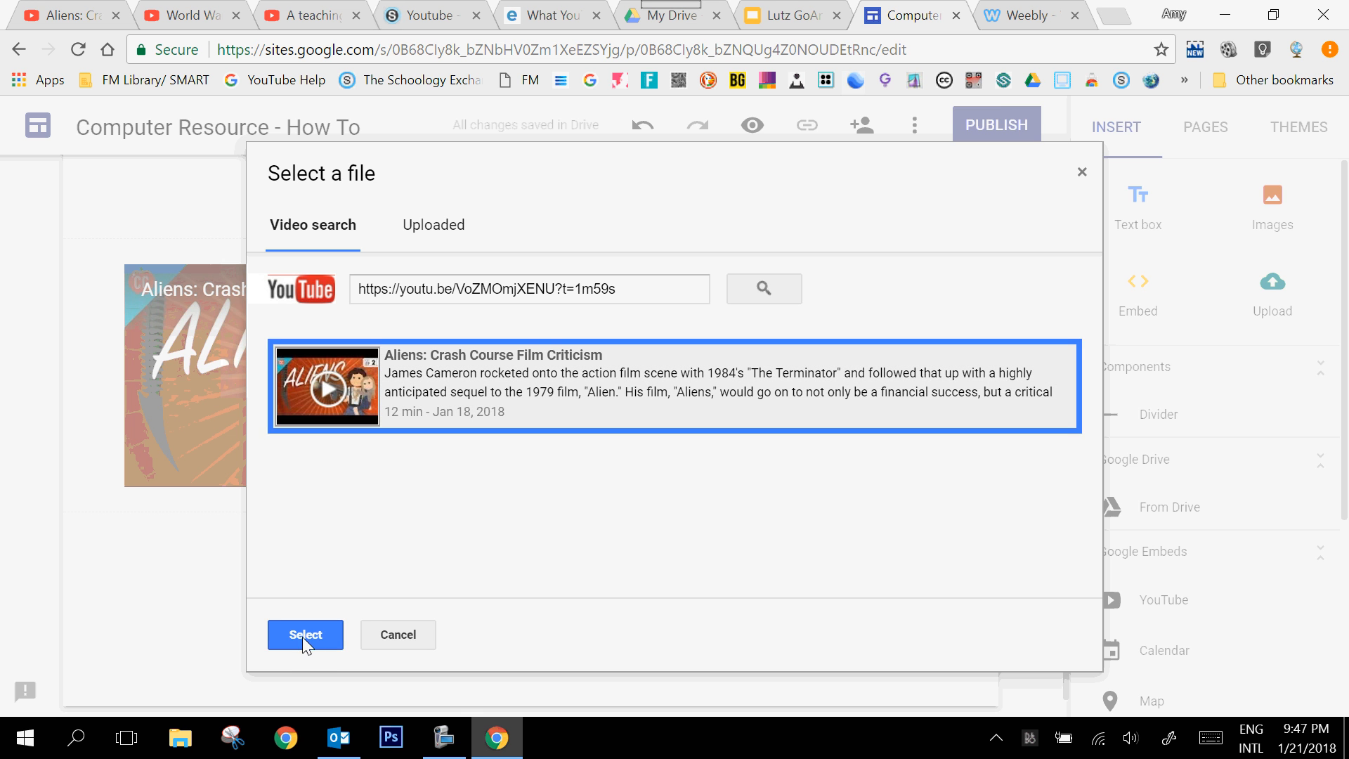
click(302, 636)
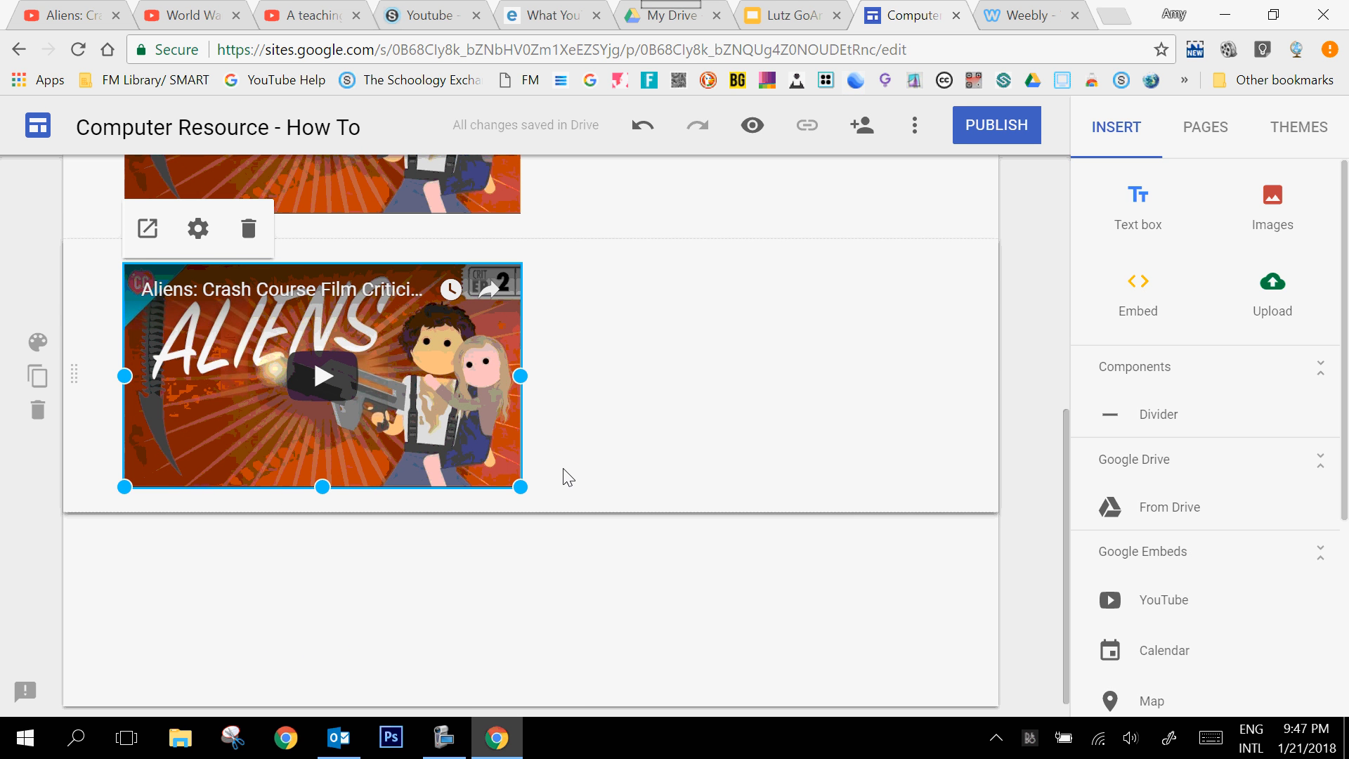
Step: On the Aliens: Crash Course Film Criticism page in YouTube, open the video's embed option and copy the full iframe code
click(65, 17)
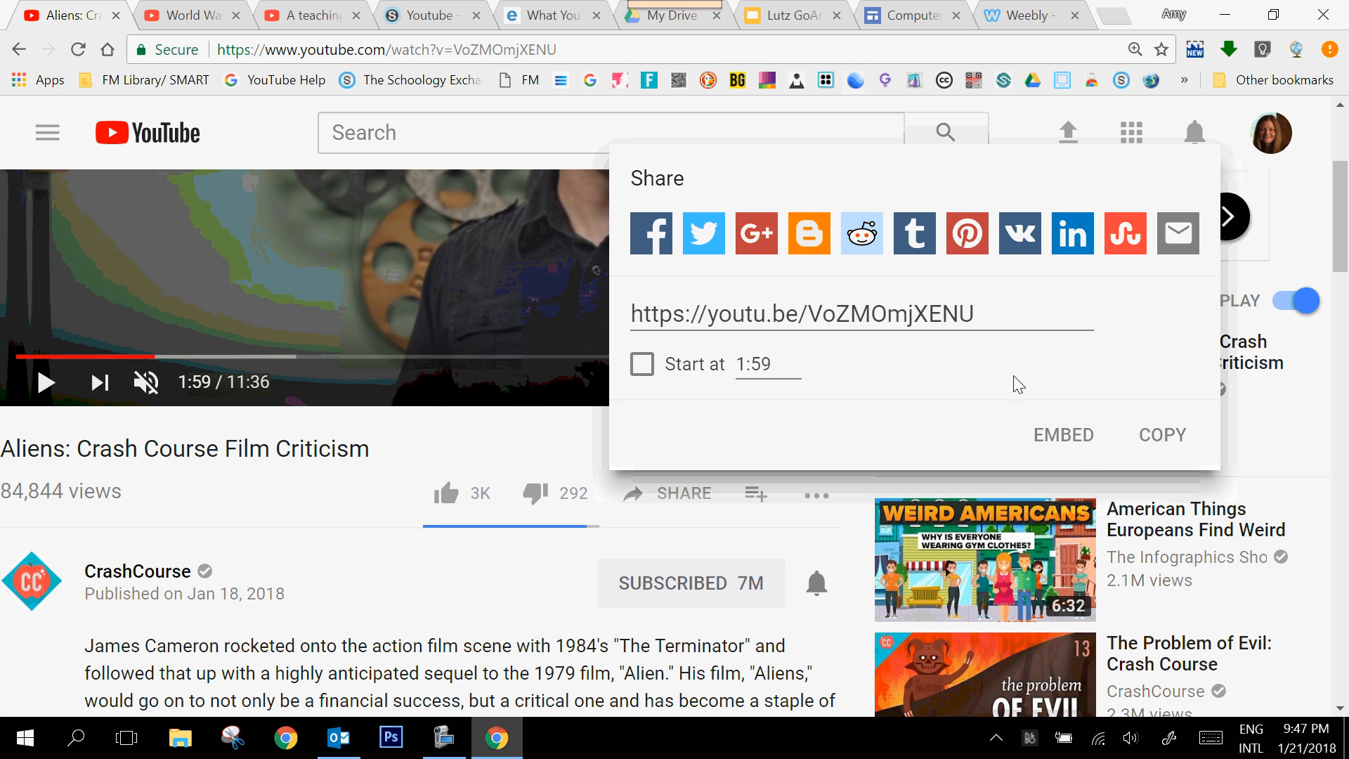
click(1068, 441)
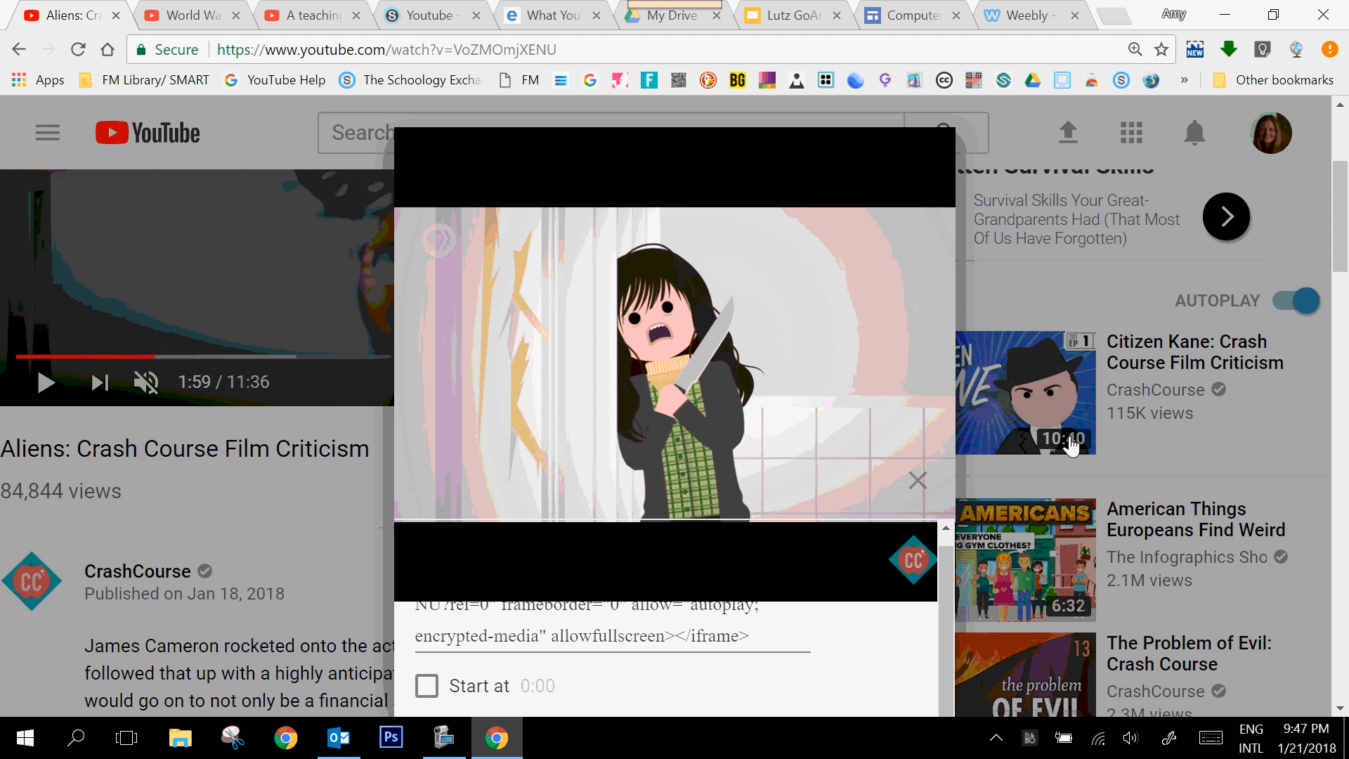
scroll(816, 479, down, 4)
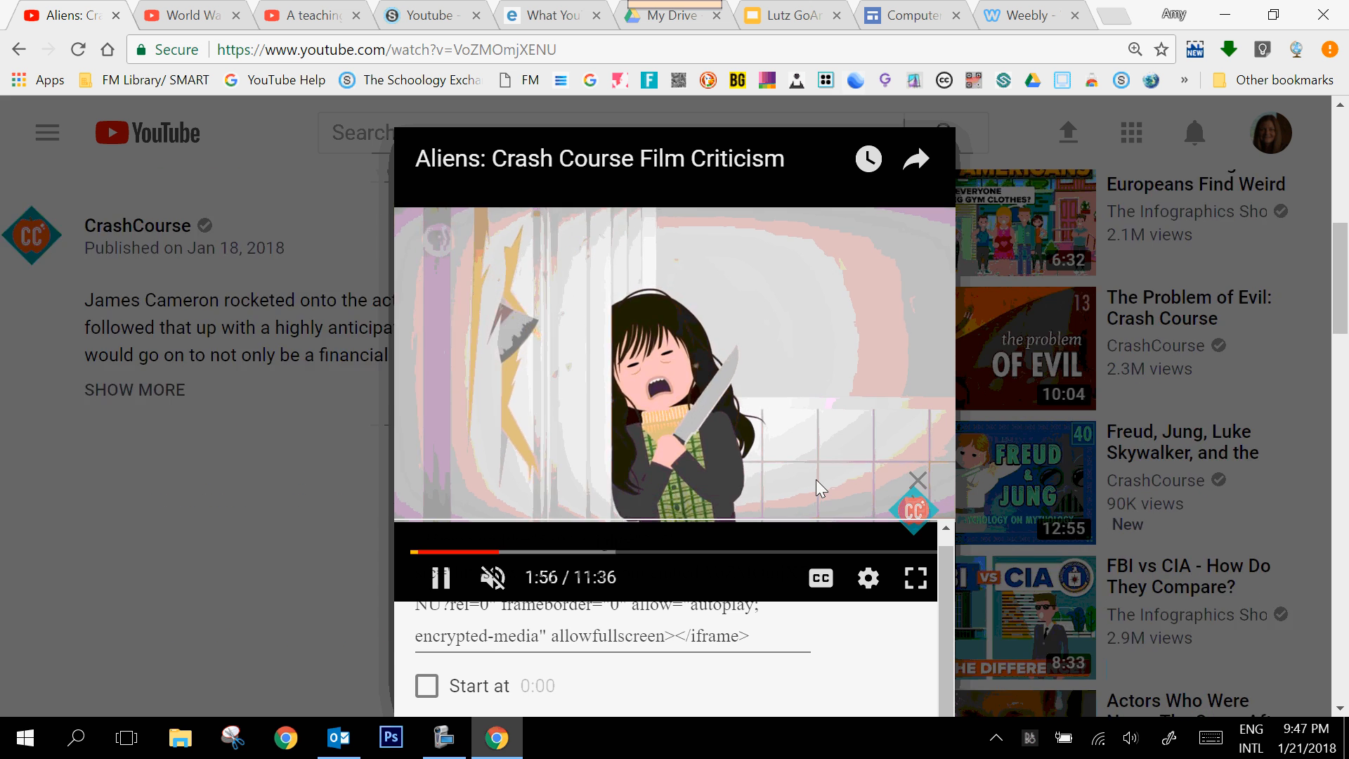
scroll(815, 480, up, 2)
drag(946, 575, 947, 523)
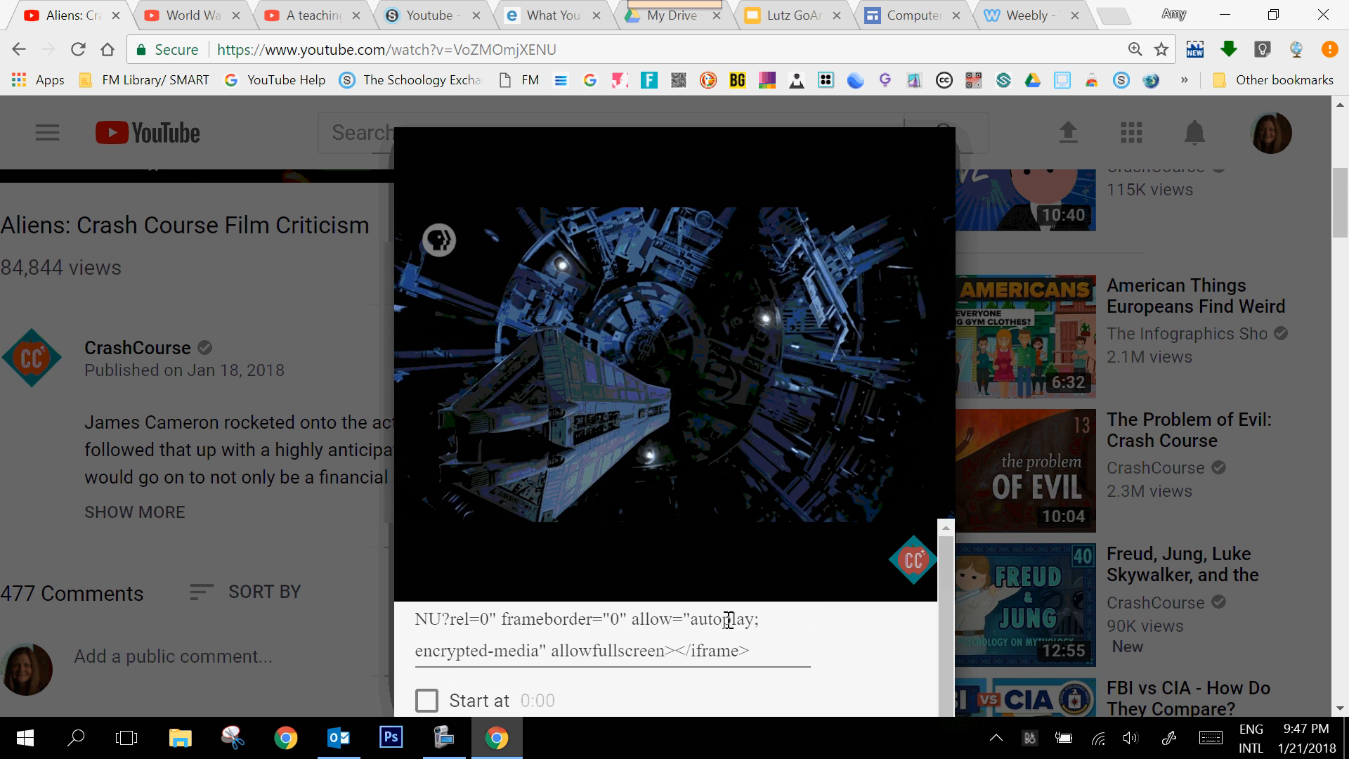
drag(752, 648, 475, 544)
key(ctrl+c)
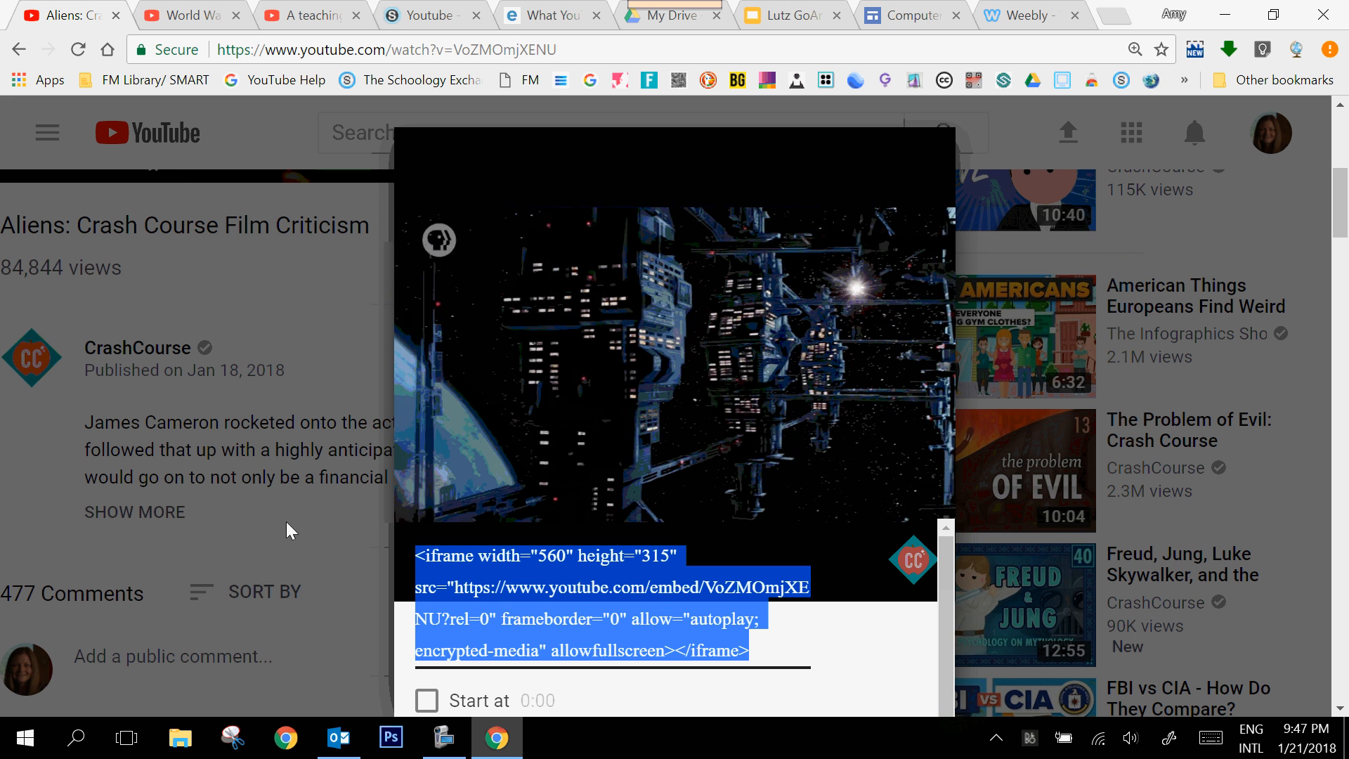
right_click(562, 596)
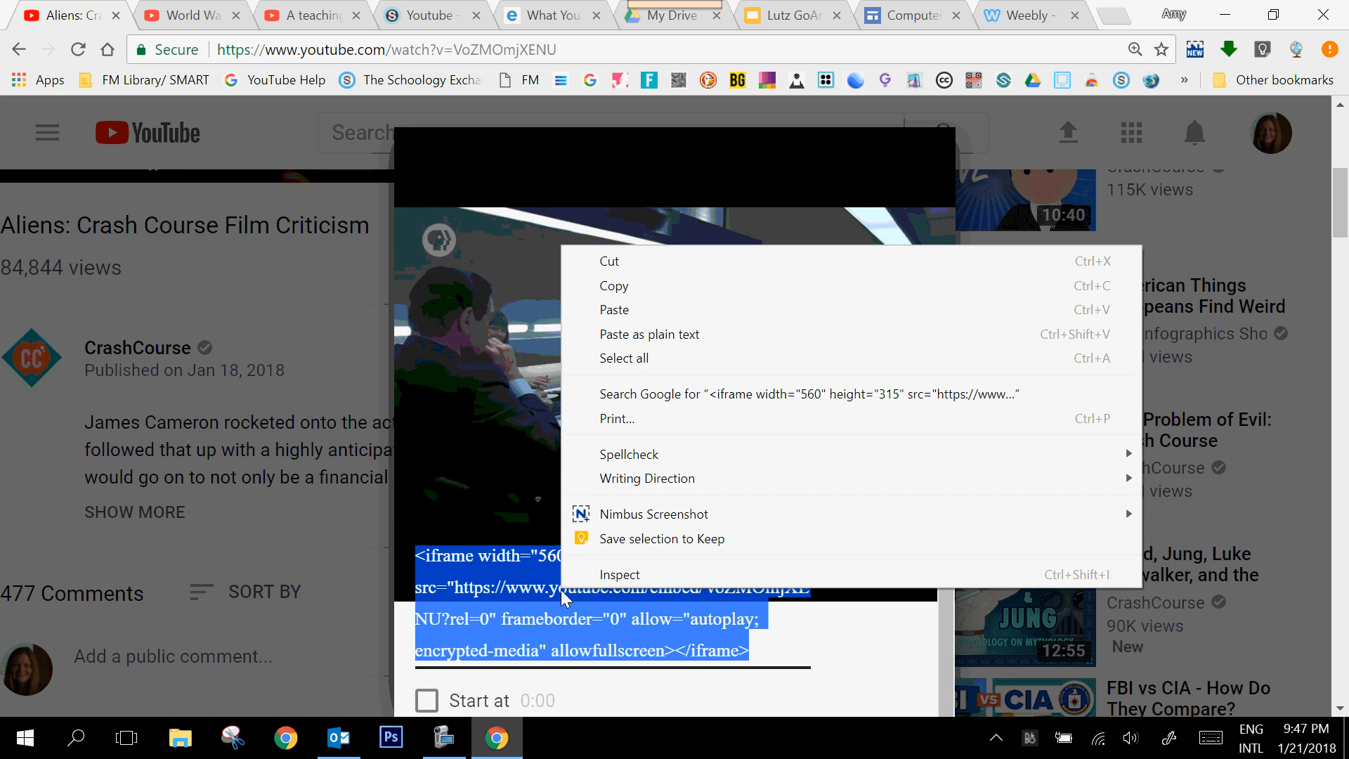
click(612, 286)
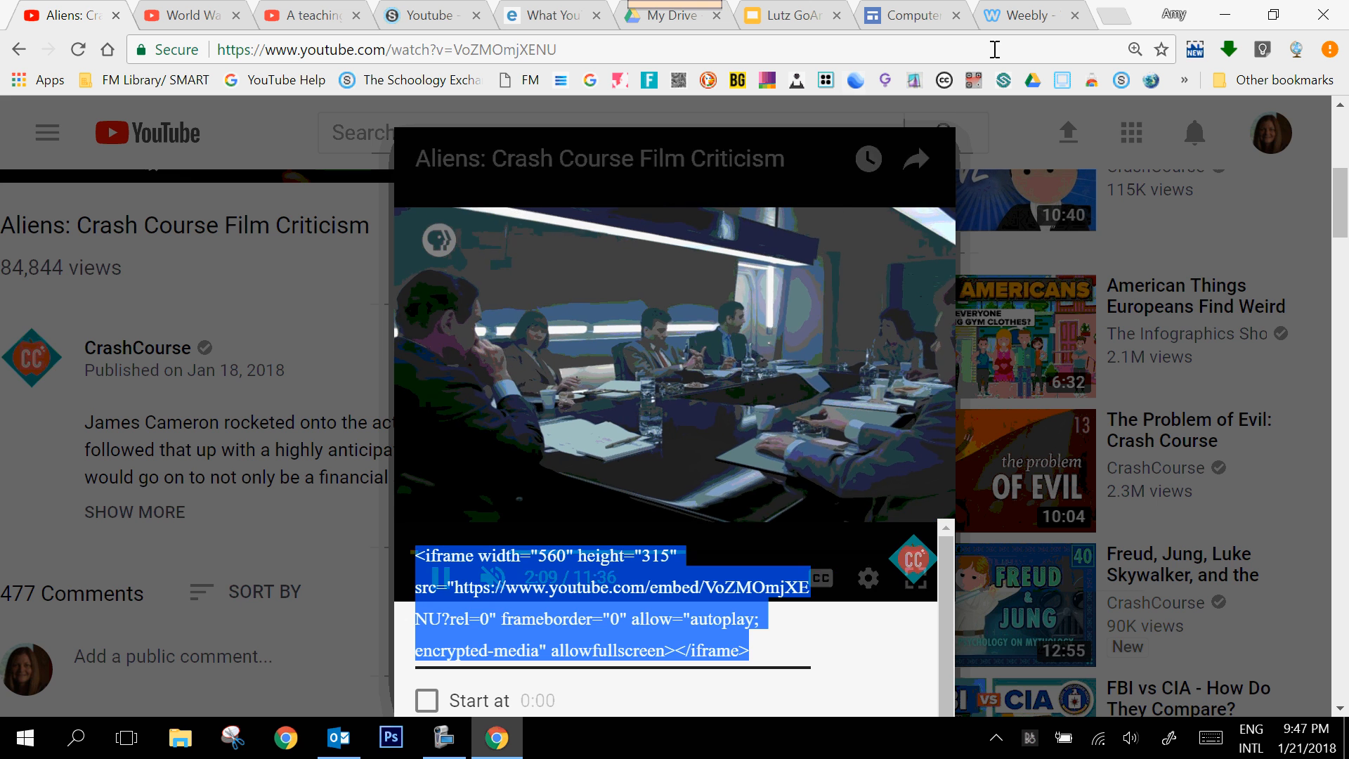
Step: In the Weebly editor, add an Embed Code element above the existing video on the test page and paste the copied iframe code as its custom HTML
click(1018, 17)
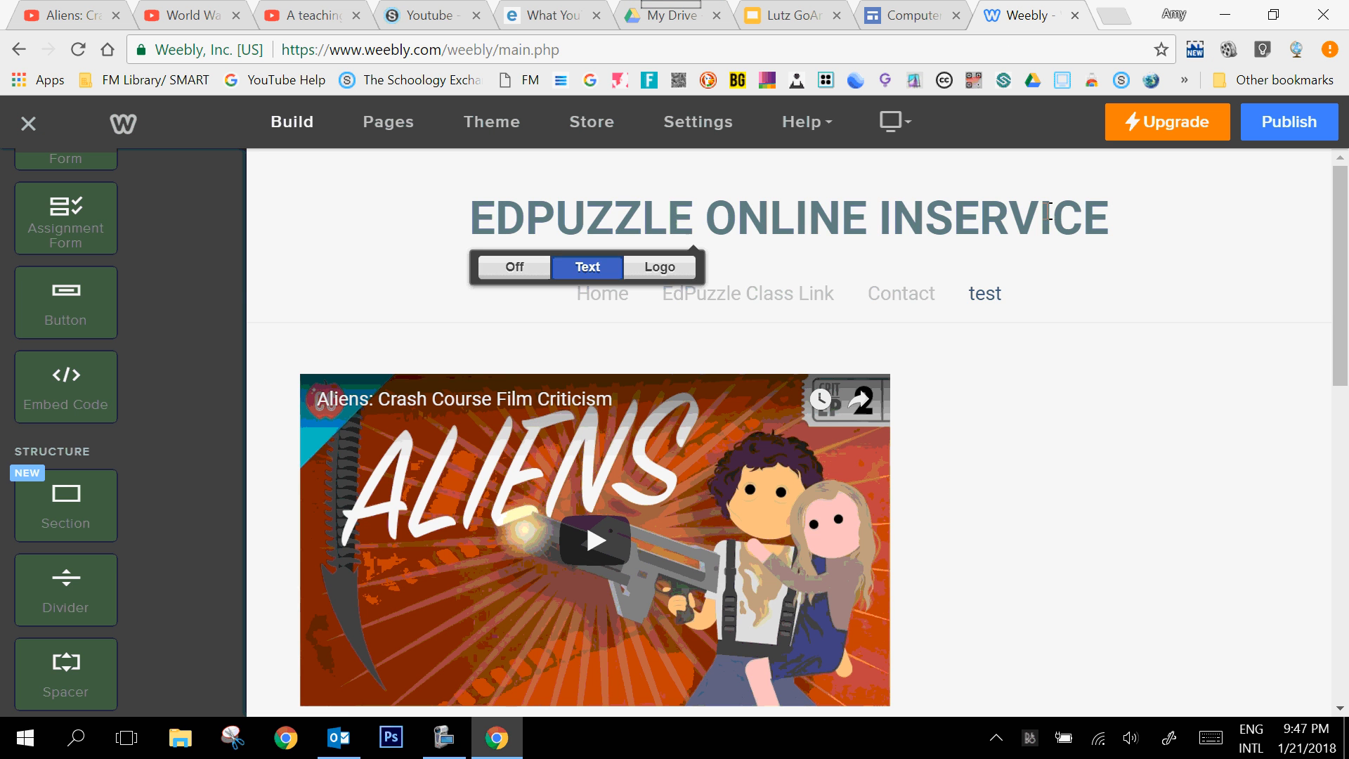
drag(56, 390, 441, 391)
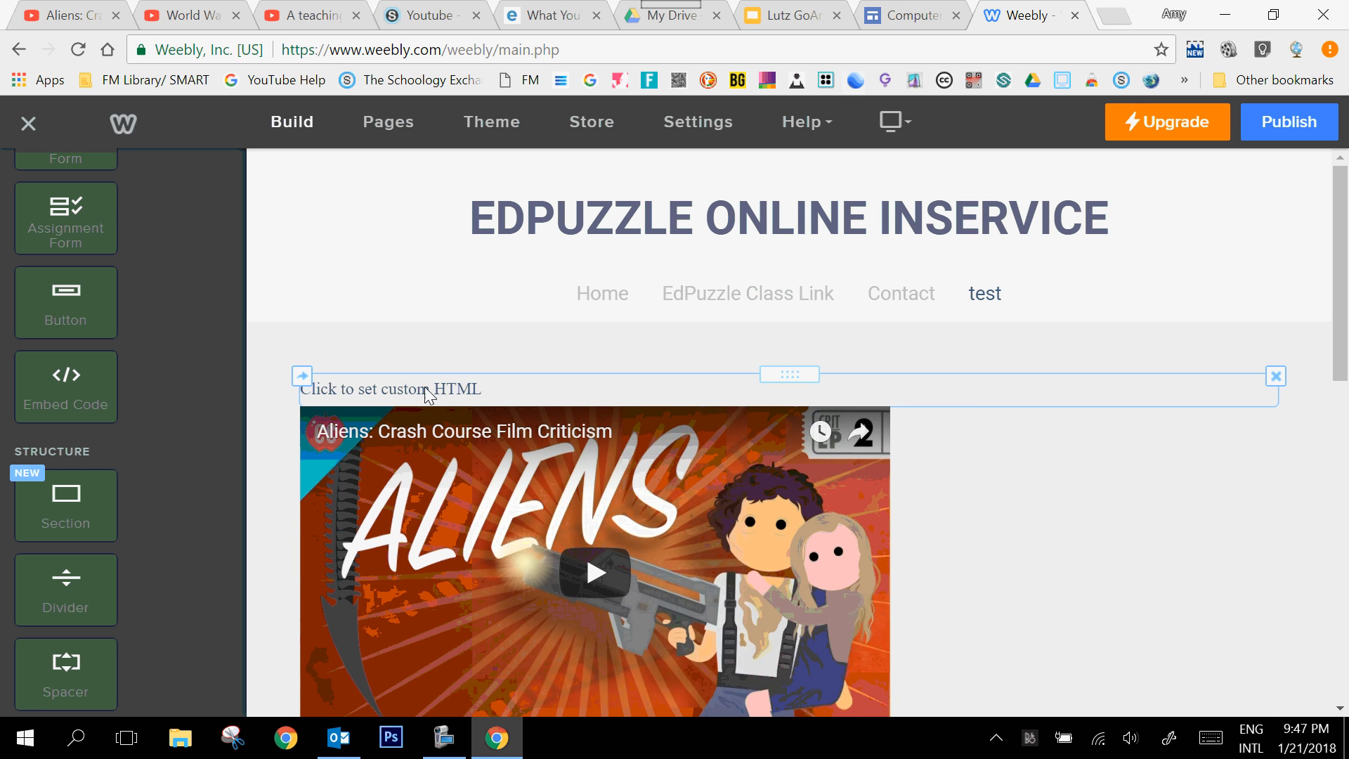
click(428, 395)
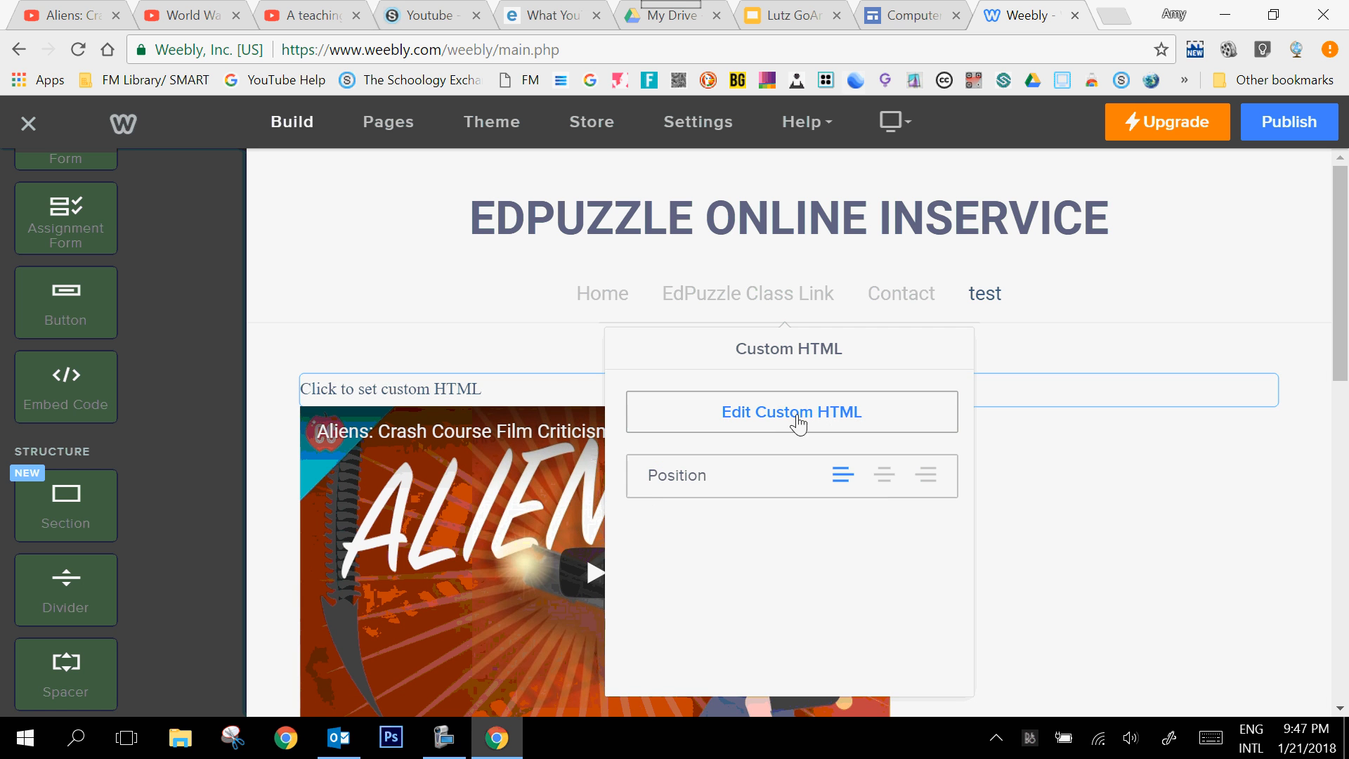
click(798, 420)
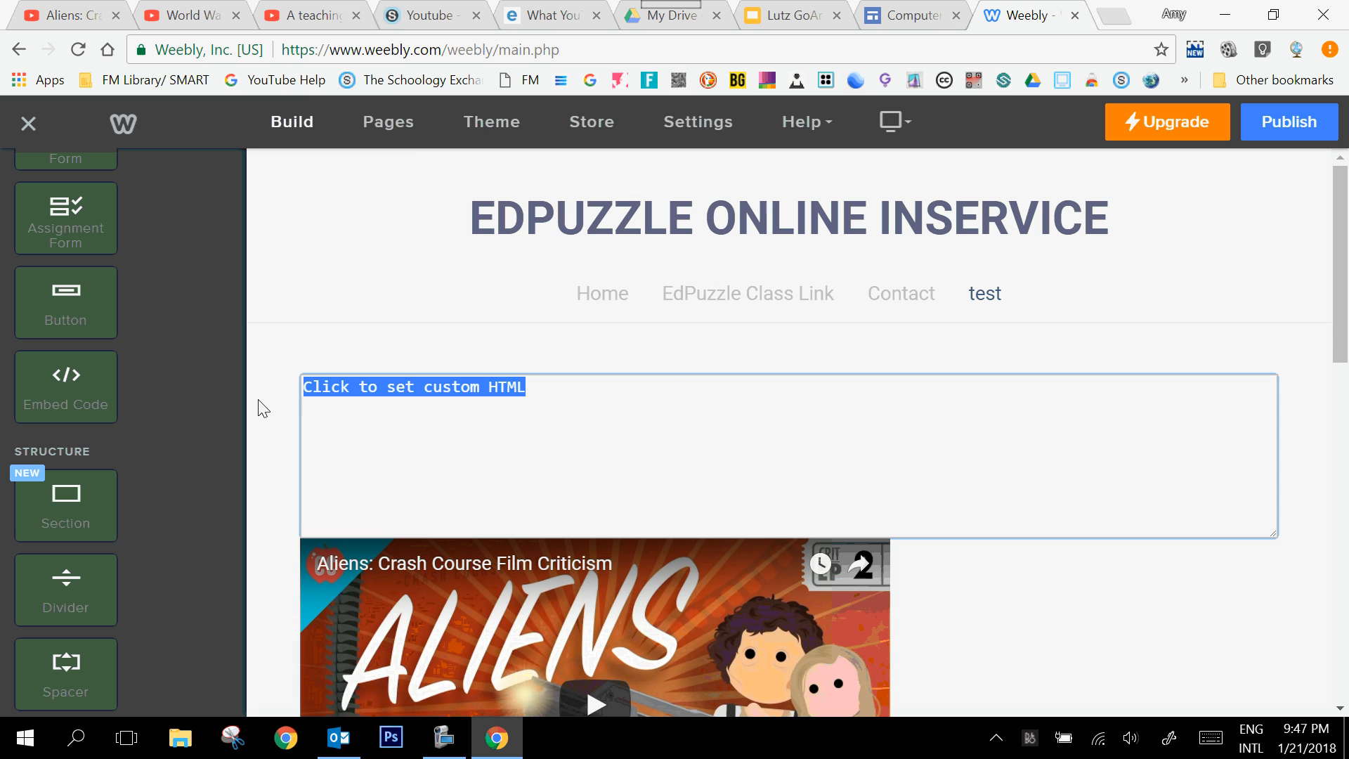
right_click(333, 388)
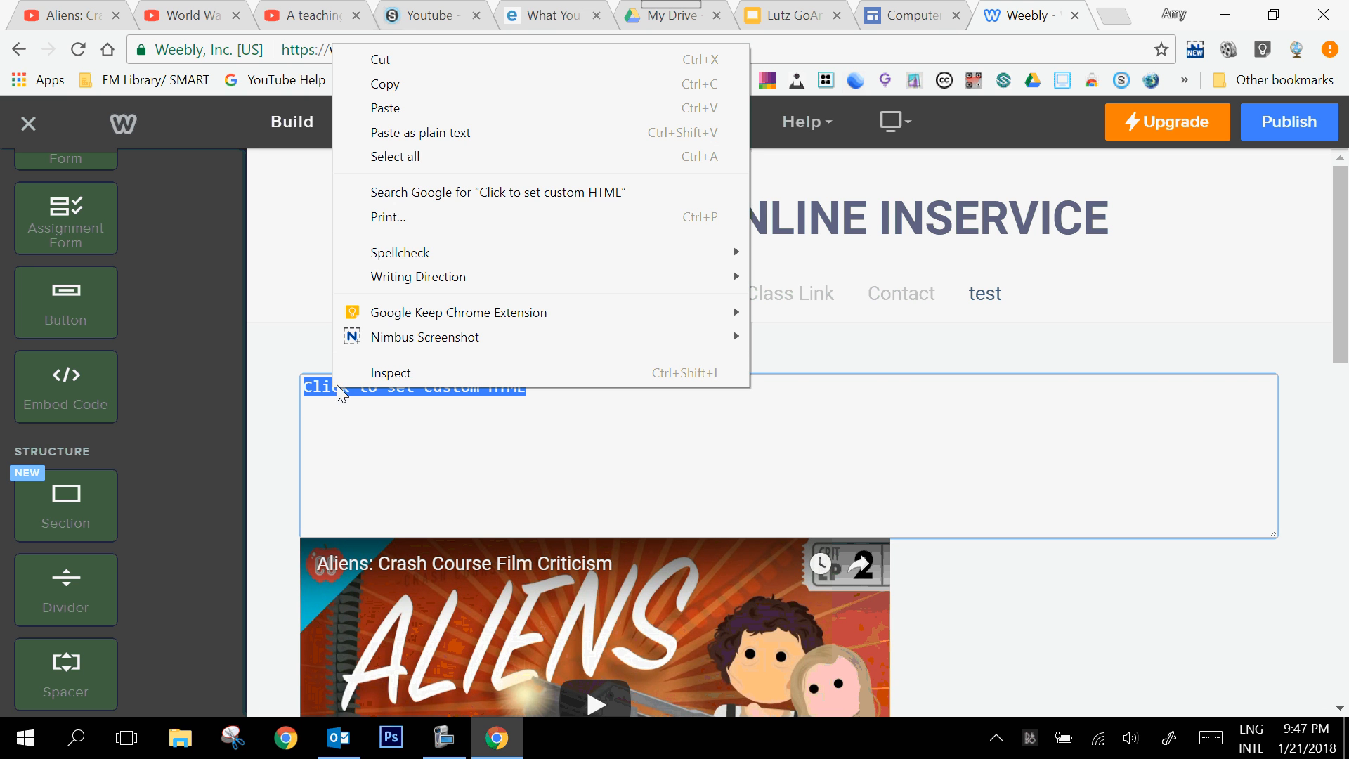
click(436, 109)
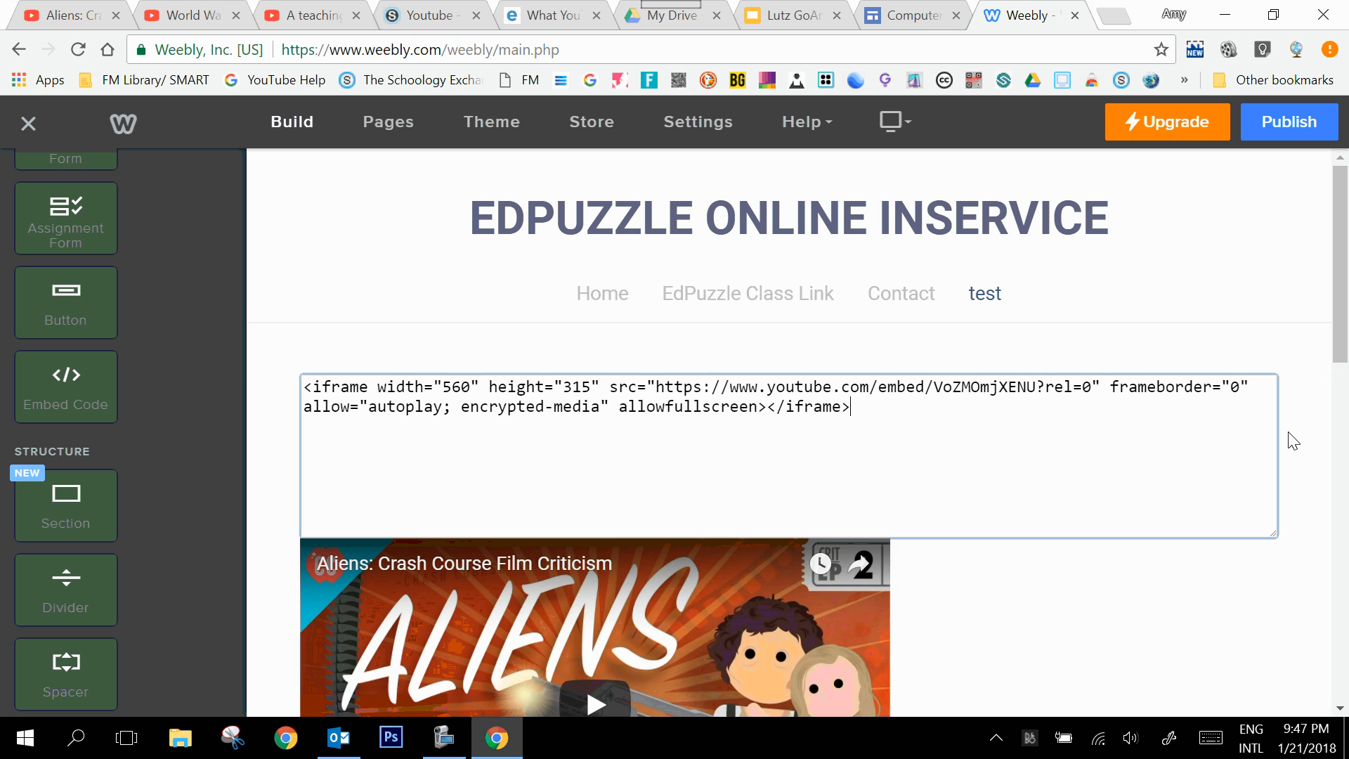
click(1288, 440)
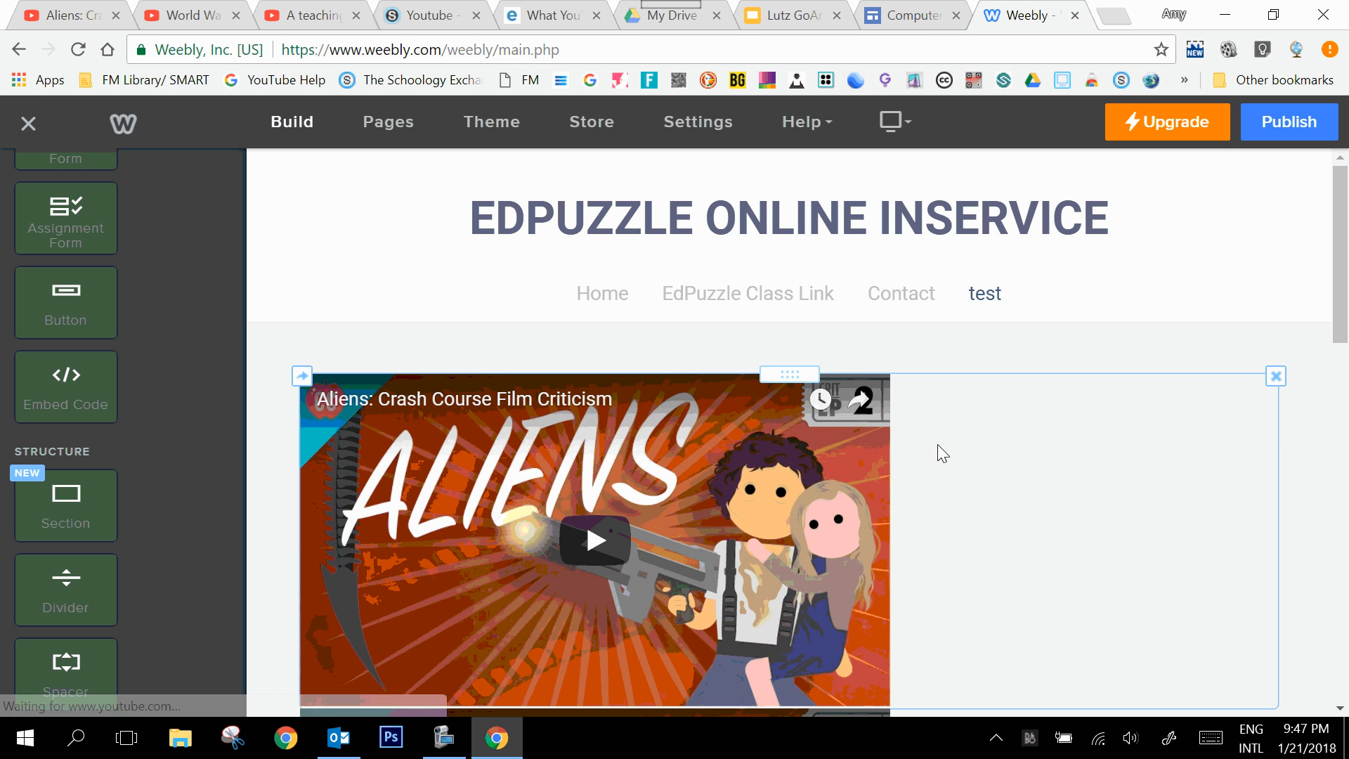